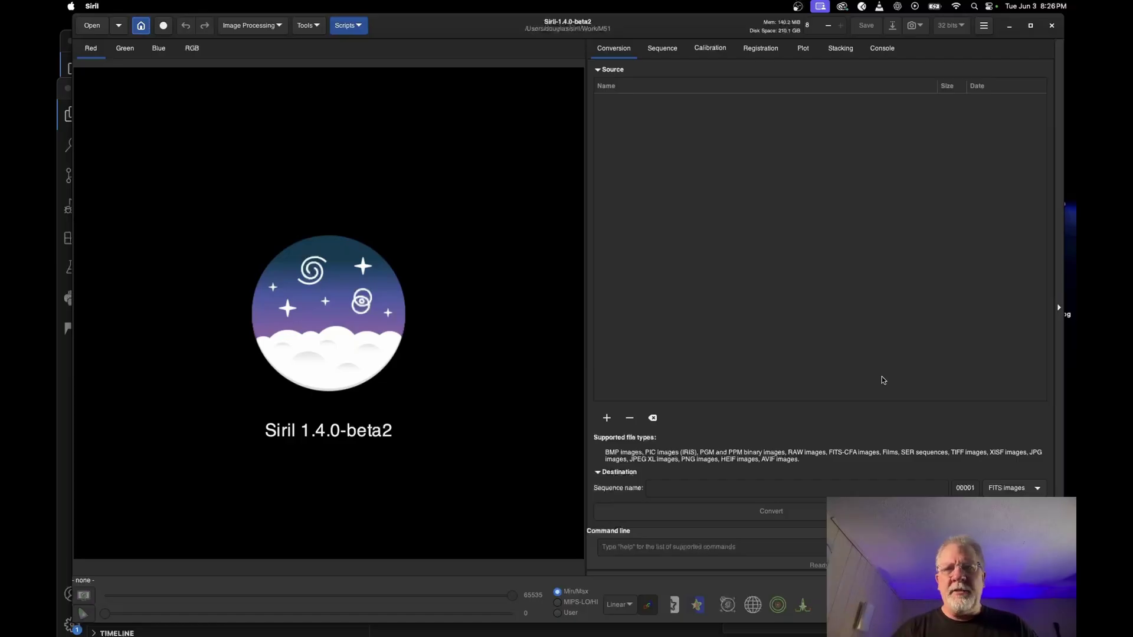
- Check which Python scripts are currently installed, then close the list
{"action": "left_click", "coordinate": [361, 25]}
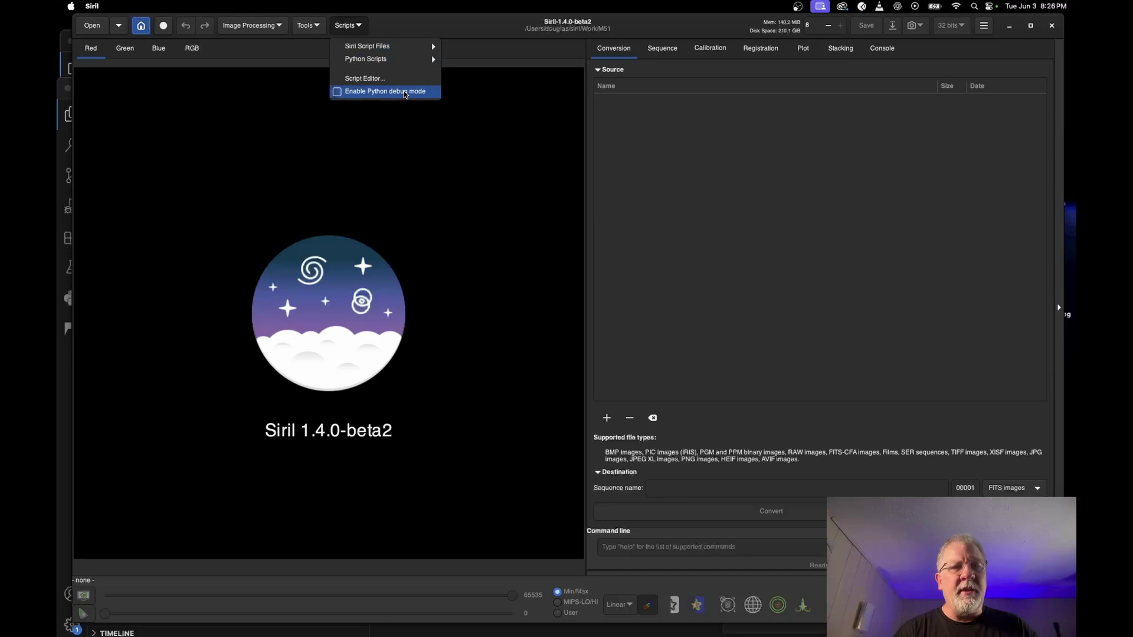
{"action": "mouse_move", "coordinate": [400, 52]}
{"action": "left_click", "coordinate": [739, 178]}
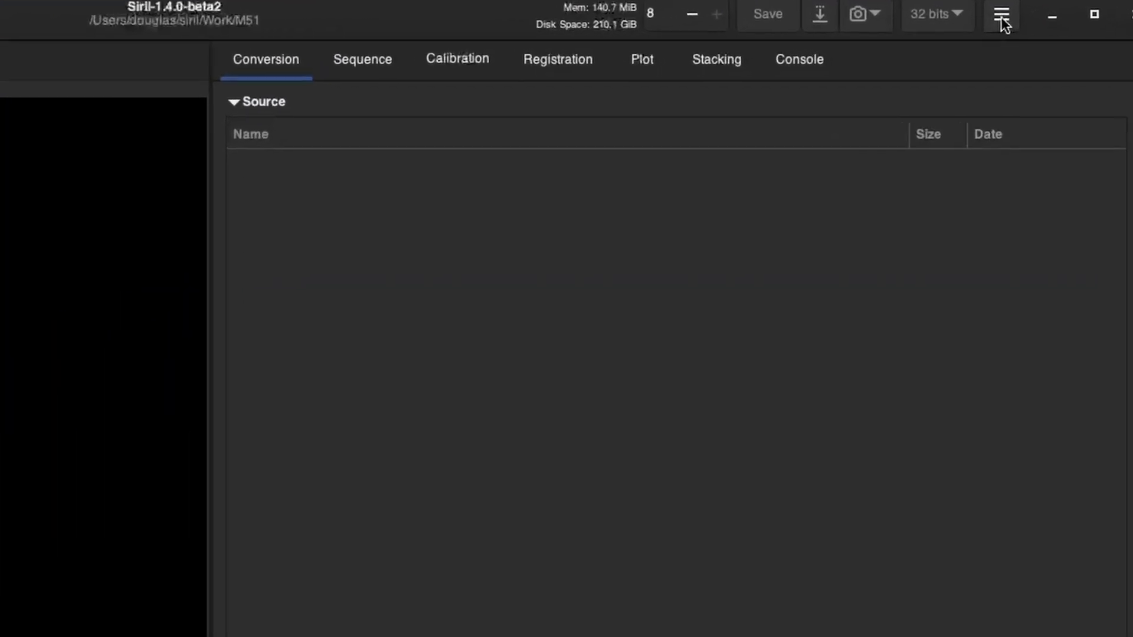
- Open the online script repository settings in preferences and browse the available scripts
{"action": "left_click", "coordinate": [987, 26]}
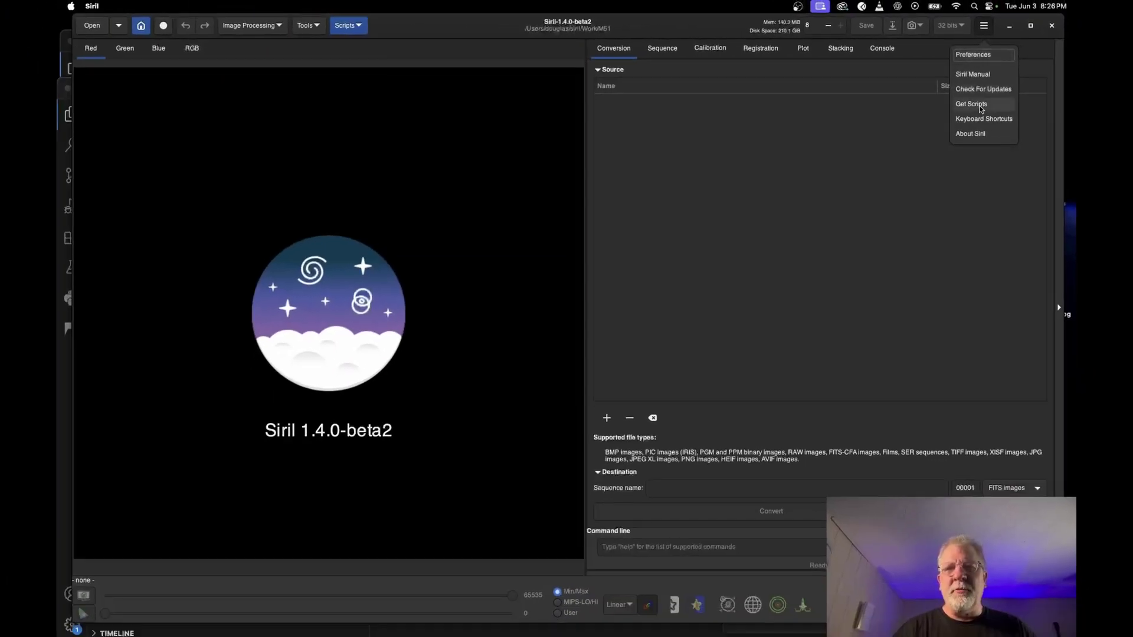
{"action": "left_click", "coordinate": [979, 106]}
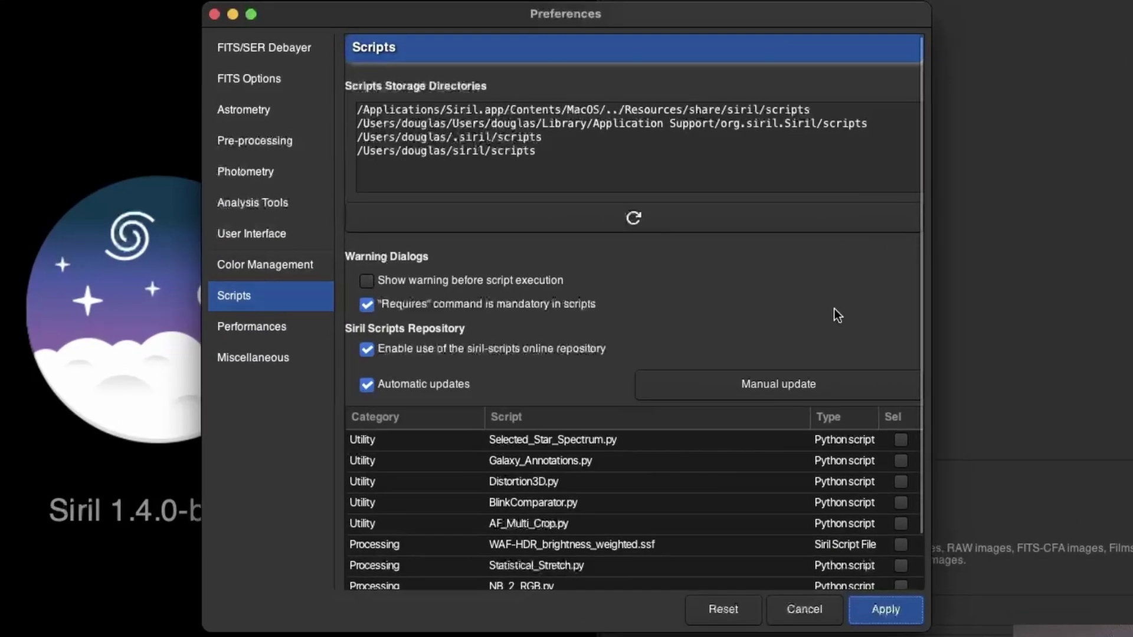
{"action": "scroll", "coordinate": [786, 508], "scroll_direction": "down", "scroll_amount": 3}
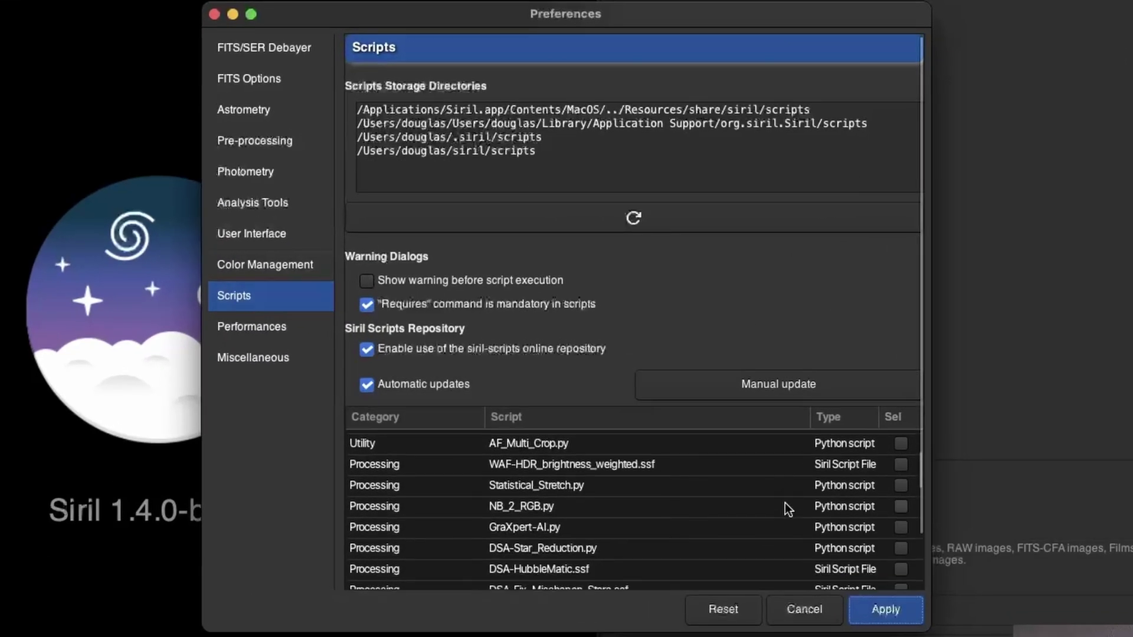
{"action": "scroll", "coordinate": [786, 508], "scroll_direction": "up", "scroll_amount": 3}
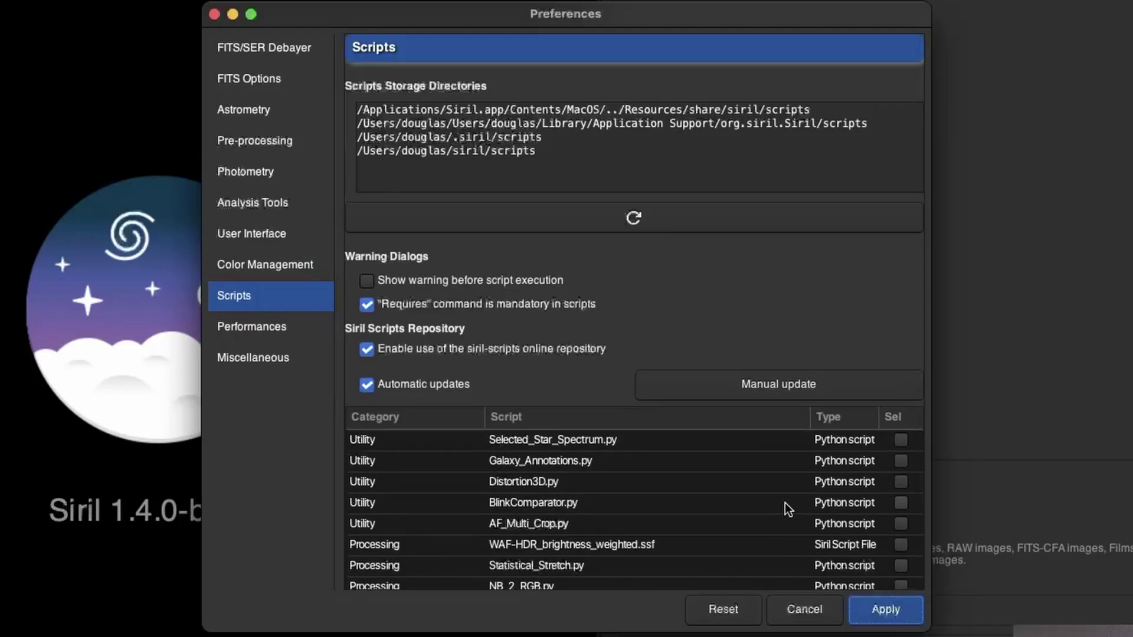
{"action": "scroll", "coordinate": [784, 503], "scroll_direction": "down", "scroll_amount": 1}
{"action": "scroll", "coordinate": [784, 503], "scroll_direction": "up", "scroll_amount": 1}
{"action": "scroll", "coordinate": [776, 450], "scroll_direction": "down", "scroll_amount": 1}
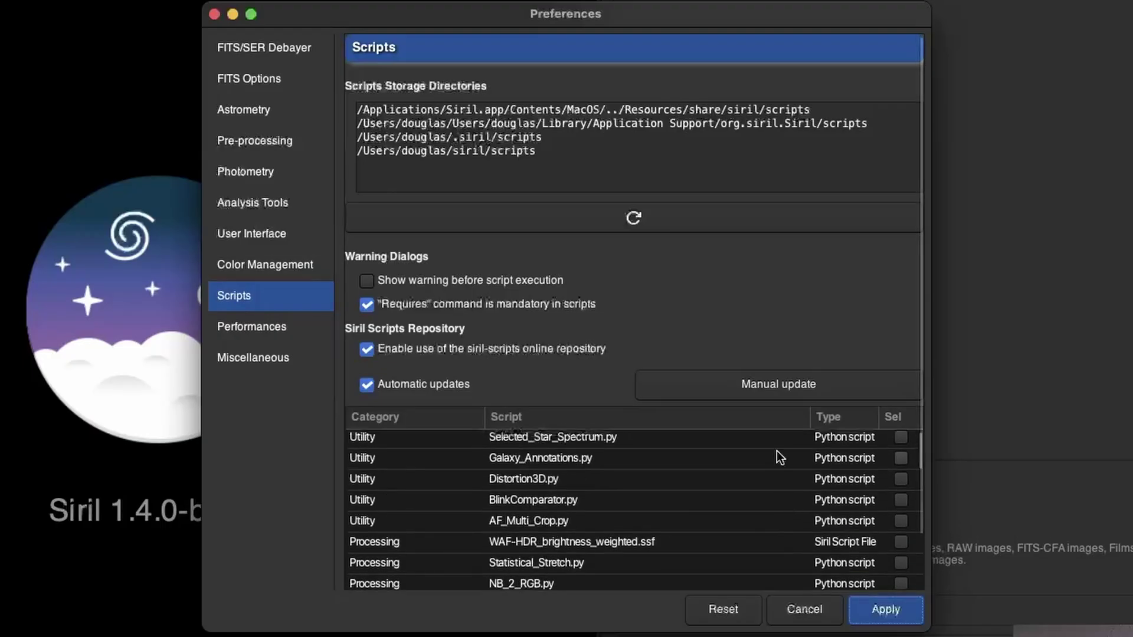
{"action": "scroll", "coordinate": [776, 452], "scroll_direction": "down", "scroll_amount": 5}
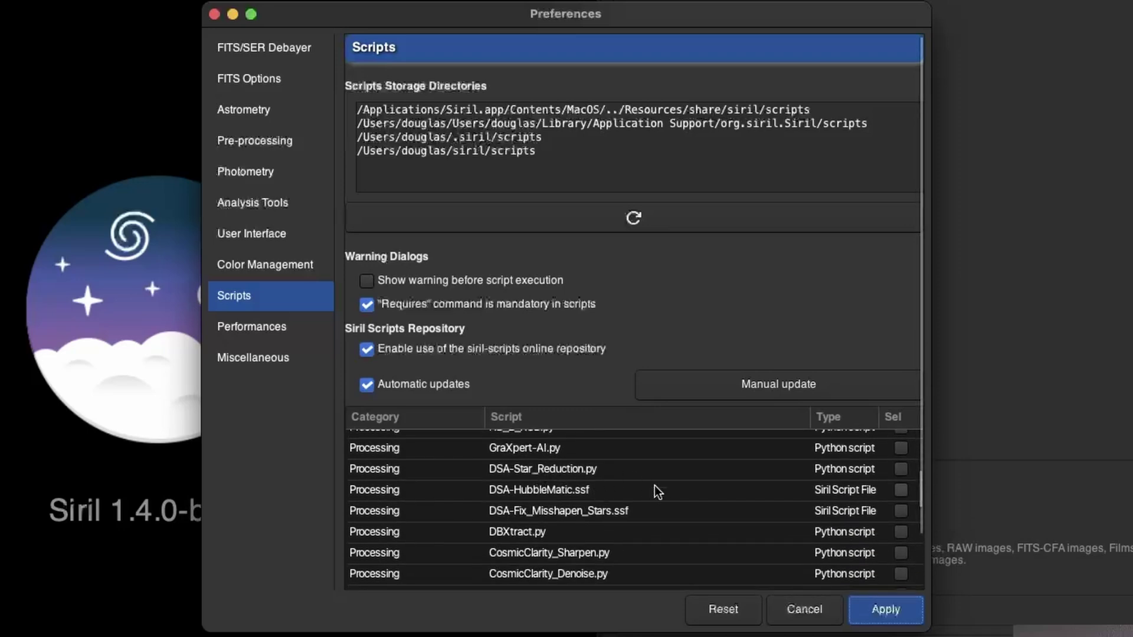
{"action": "scroll", "coordinate": [657, 491], "scroll_direction": "down", "scroll_amount": 1}
{"action": "scroll", "coordinate": [716, 475], "scroll_direction": "down", "scroll_amount": 2}
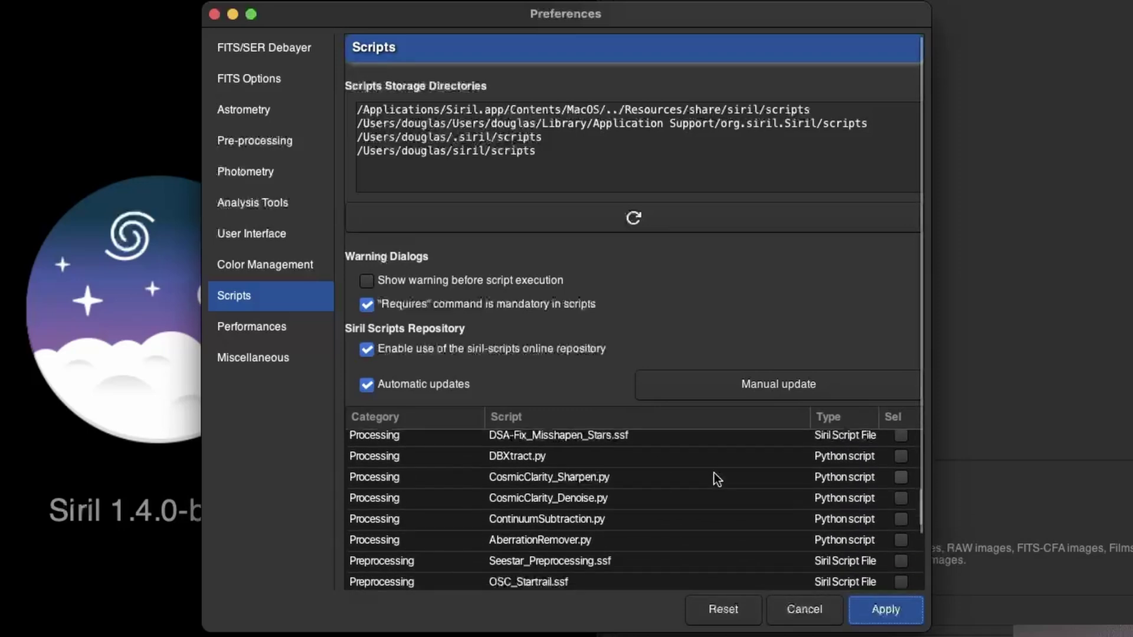
{"action": "scroll", "coordinate": [717, 479], "scroll_direction": "down", "scroll_amount": 2}
{"action": "scroll", "coordinate": [717, 478], "scroll_direction": "down", "scroll_amount": 5}
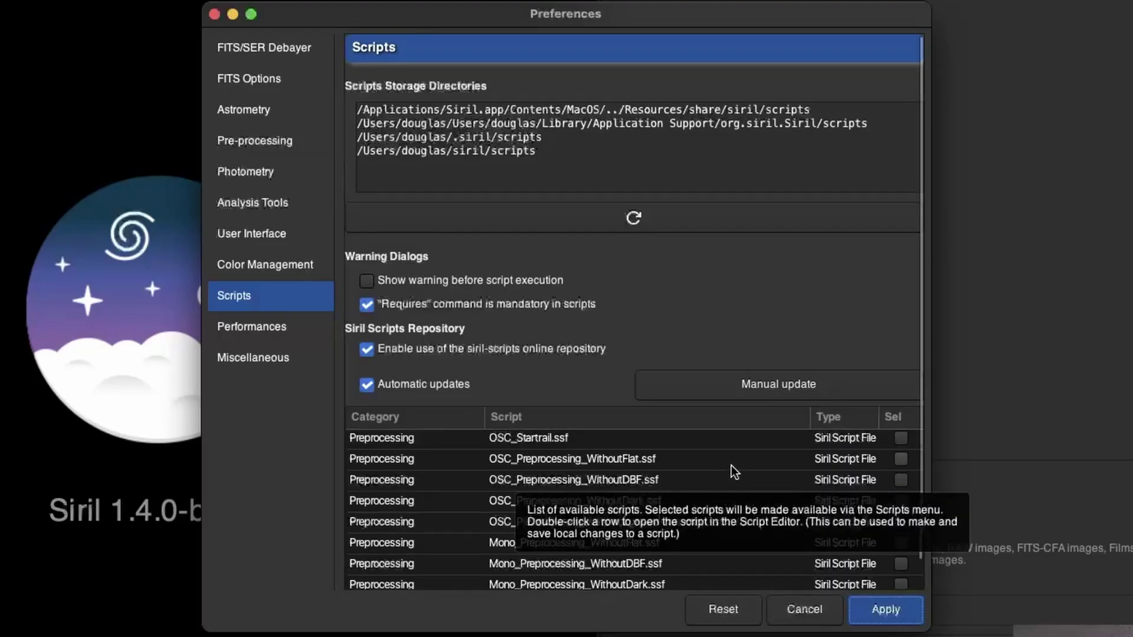
{"action": "scroll", "coordinate": [732, 466], "scroll_direction": "down", "scroll_amount": 3}
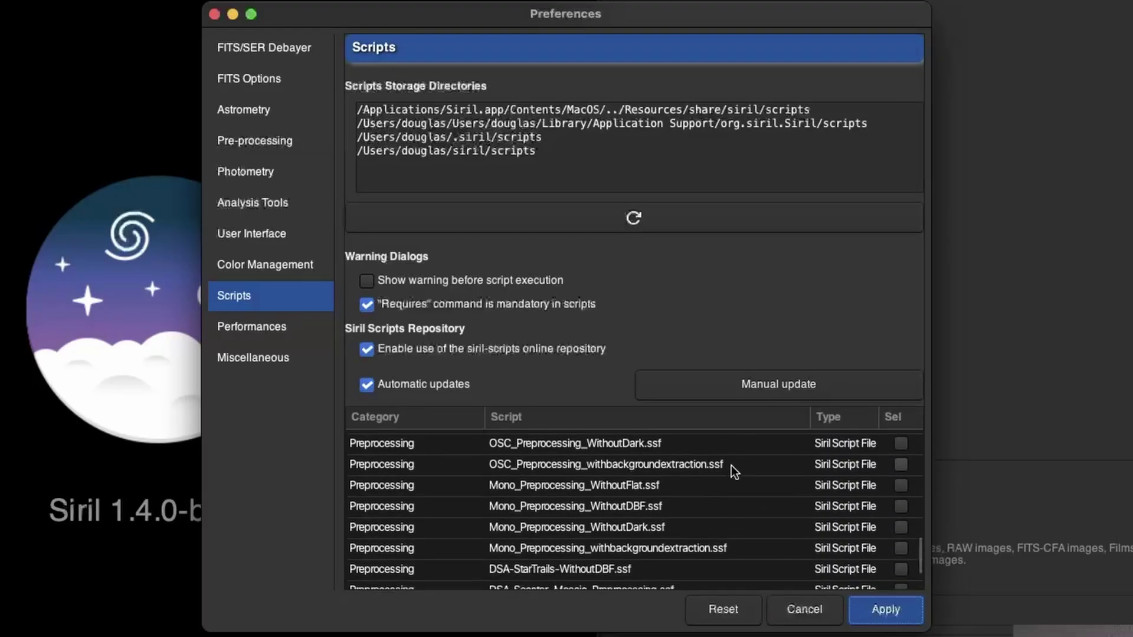
{"action": "scroll", "coordinate": [732, 466], "scroll_direction": "up", "scroll_amount": 5}
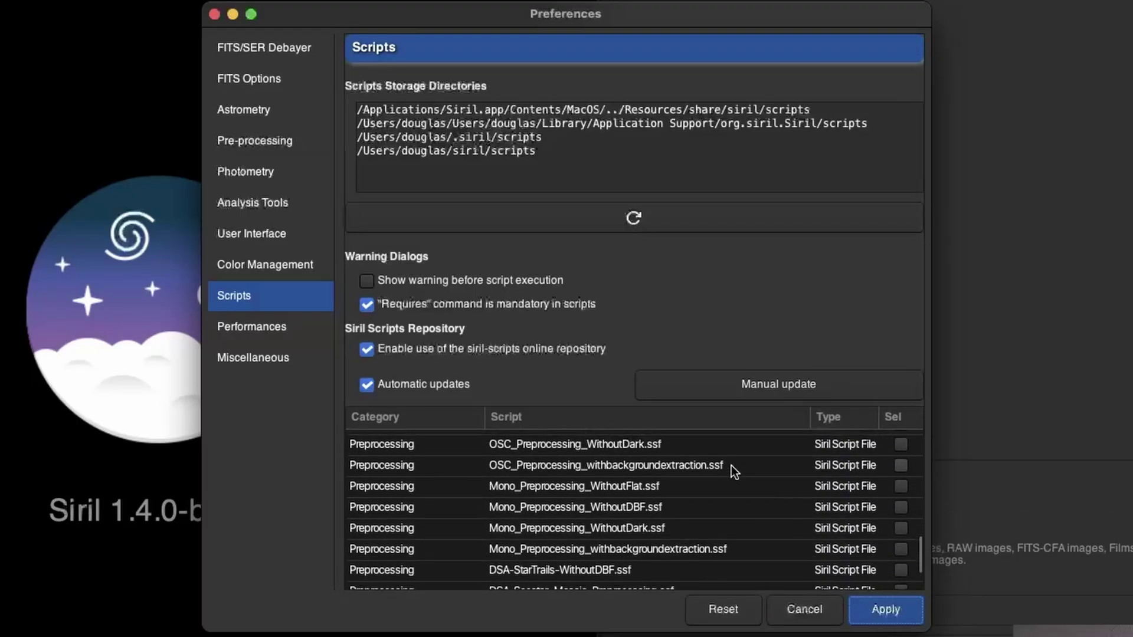
{"action": "scroll", "coordinate": [734, 472], "scroll_direction": "up", "scroll_amount": 3}
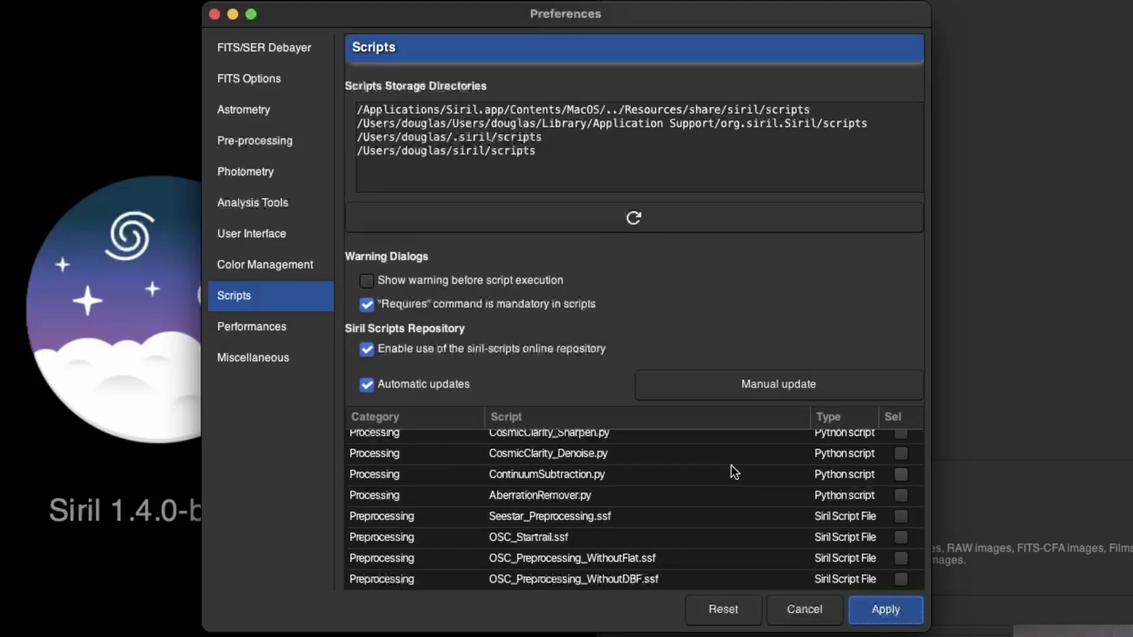
{"action": "scroll", "coordinate": [725, 493], "scroll_direction": "down", "scroll_amount": 5}
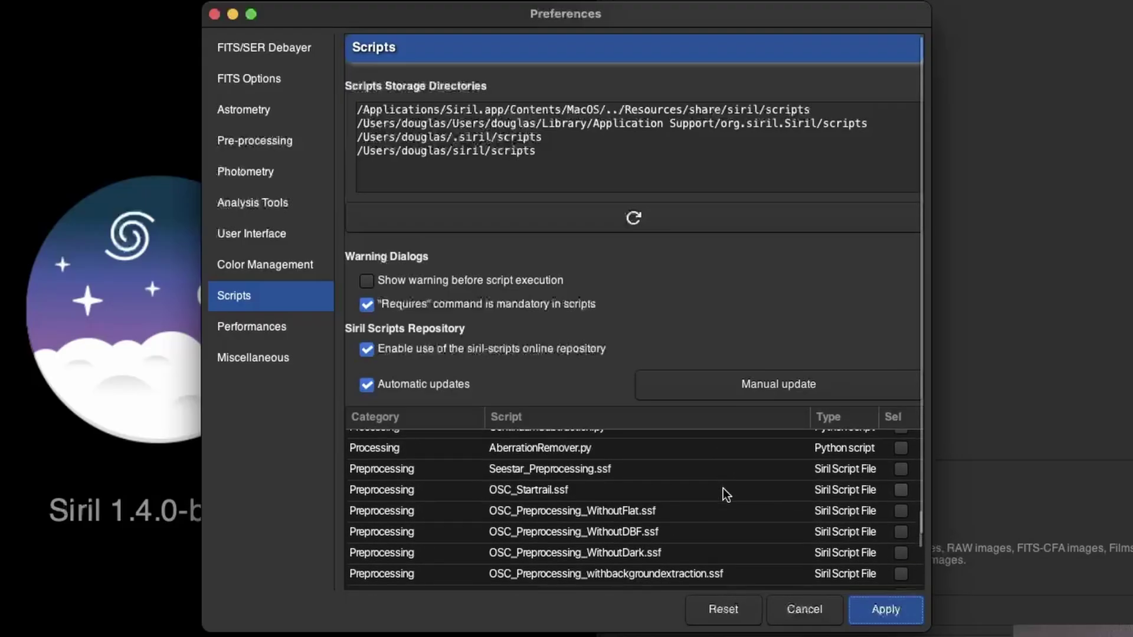
{"action": "scroll", "coordinate": [725, 495], "scroll_direction": "down", "scroll_amount": 3}
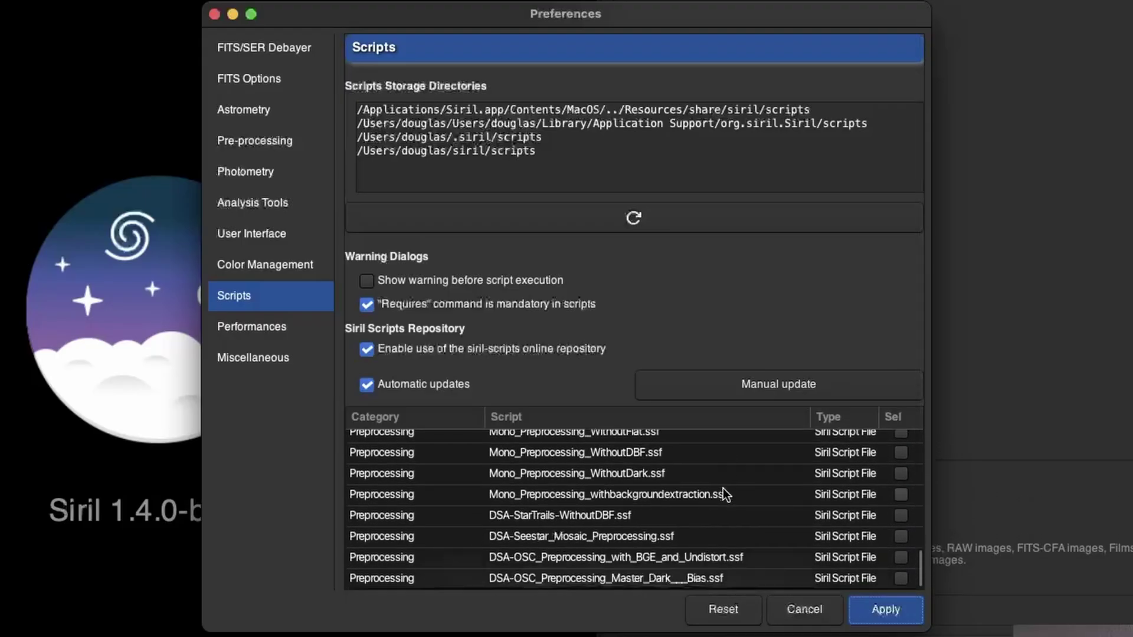
{"action": "scroll", "coordinate": [724, 494], "scroll_direction": "up", "scroll_amount": 1}
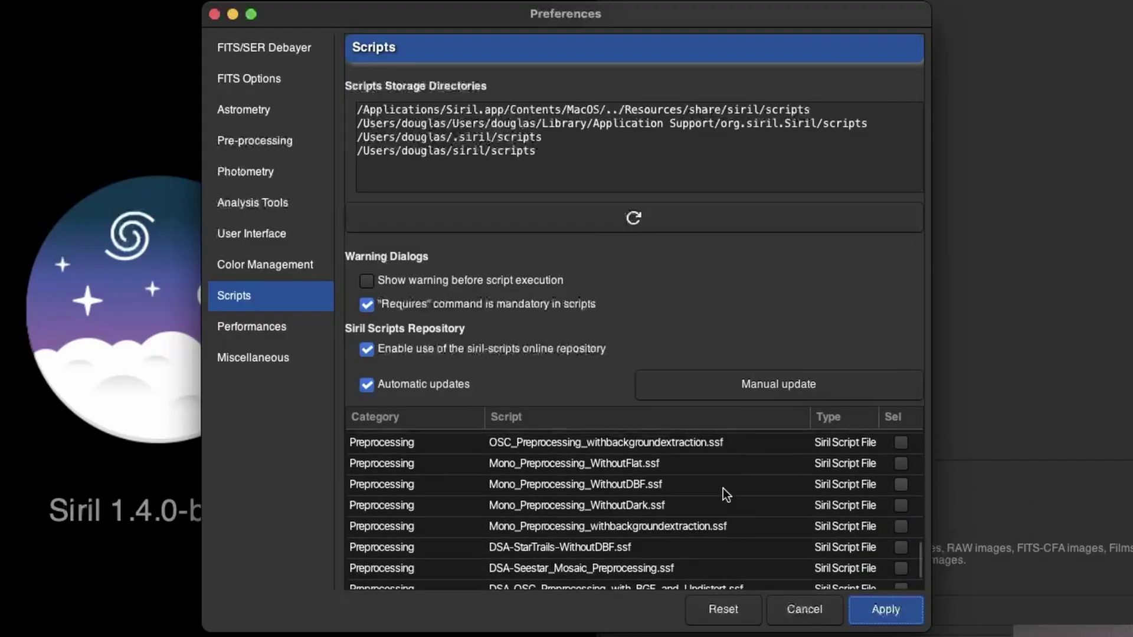
{"action": "scroll", "coordinate": [726, 494], "scroll_direction": "down", "scroll_amount": 1}
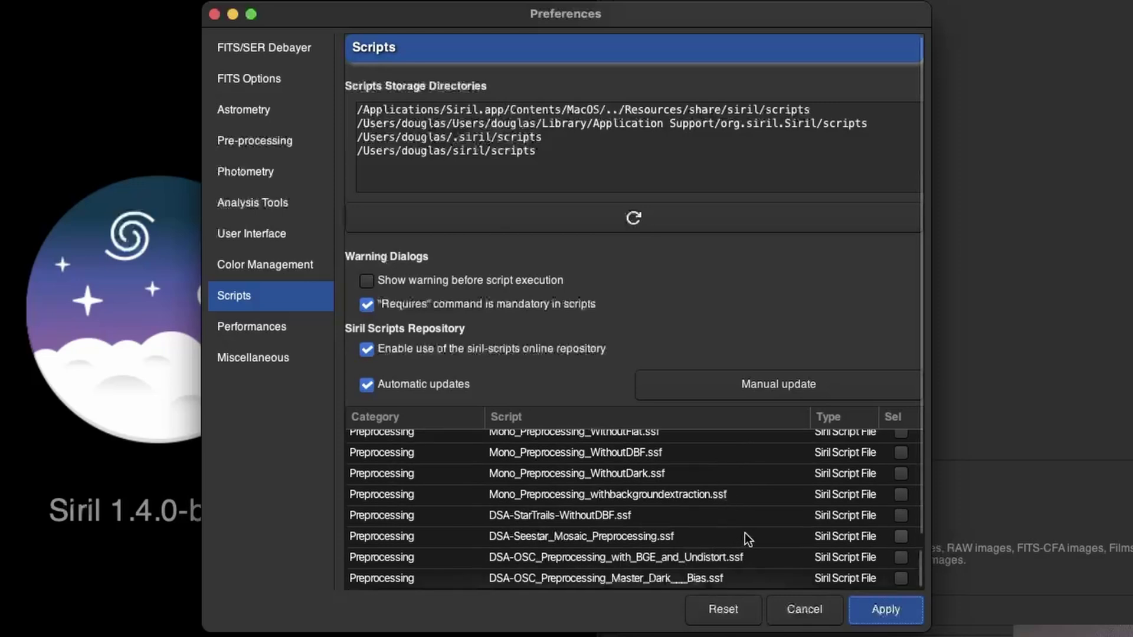
{"action": "scroll", "coordinate": [745, 530], "scroll_direction": "up", "scroll_amount": 5}
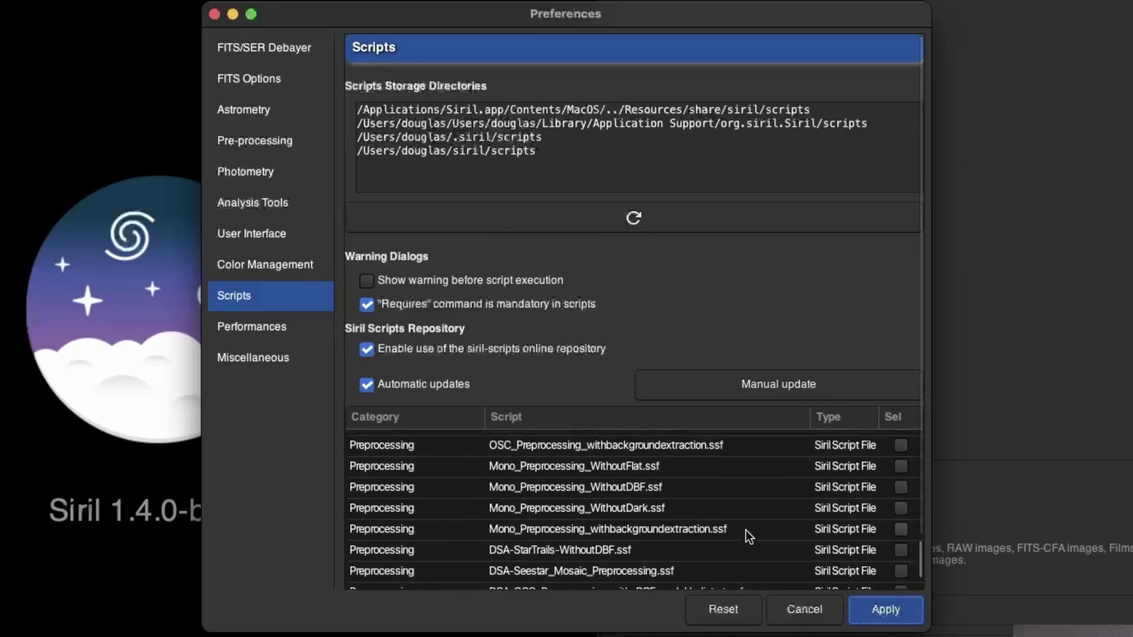
{"action": "scroll", "coordinate": [746, 529], "scroll_direction": "up", "scroll_amount": 3}
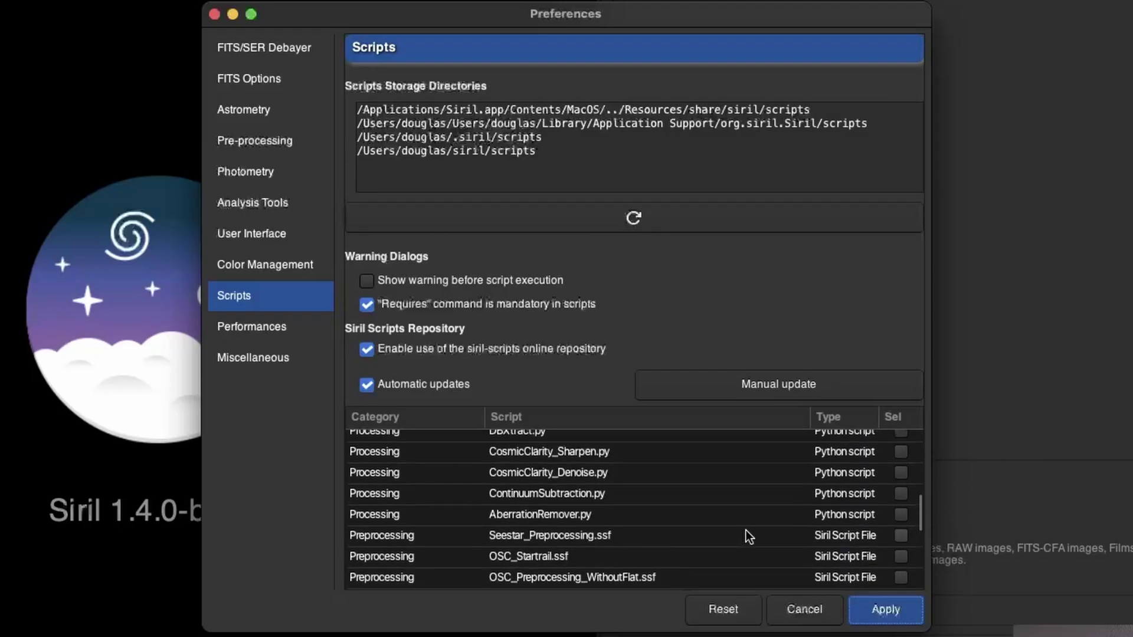
{"action": "scroll", "coordinate": [746, 529], "scroll_direction": "up", "scroll_amount": 3}
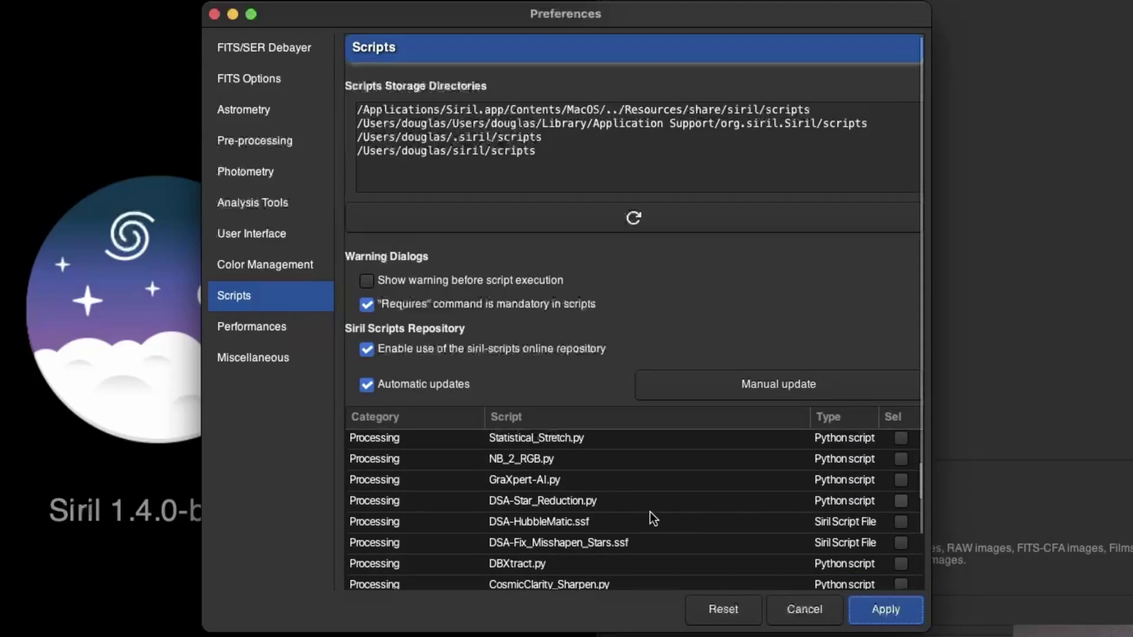
- Tick Sel for DSA-Star_Reduction.py and AF_Multi_Crop.py
{"action": "left_click", "coordinate": [900, 501]}
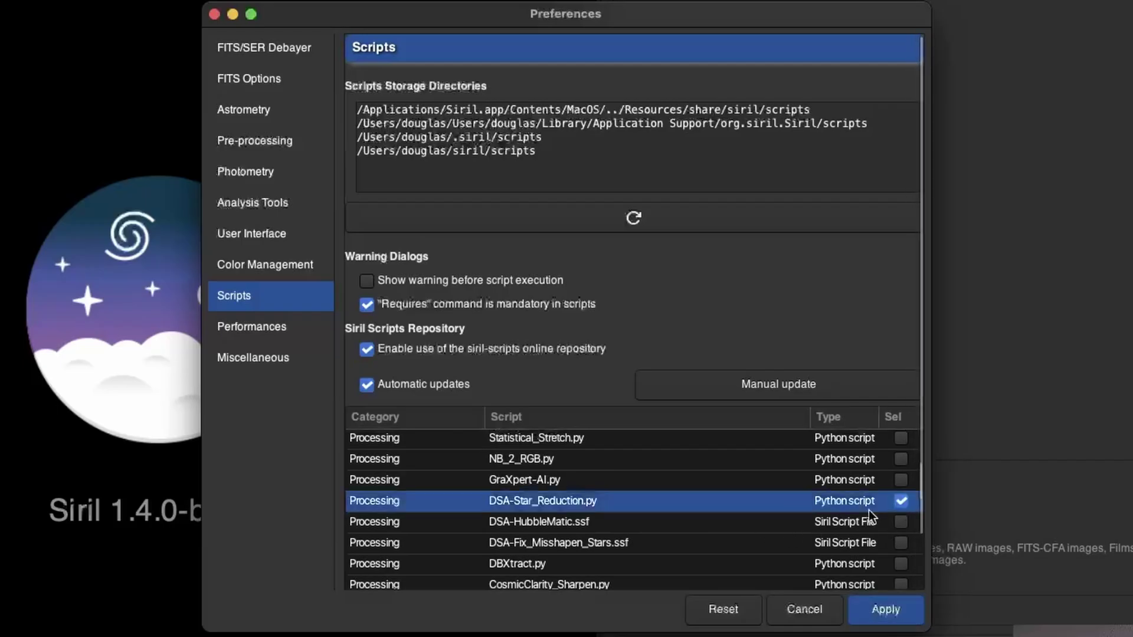
{"action": "scroll", "coordinate": [759, 536], "scroll_direction": "up", "scroll_amount": 4}
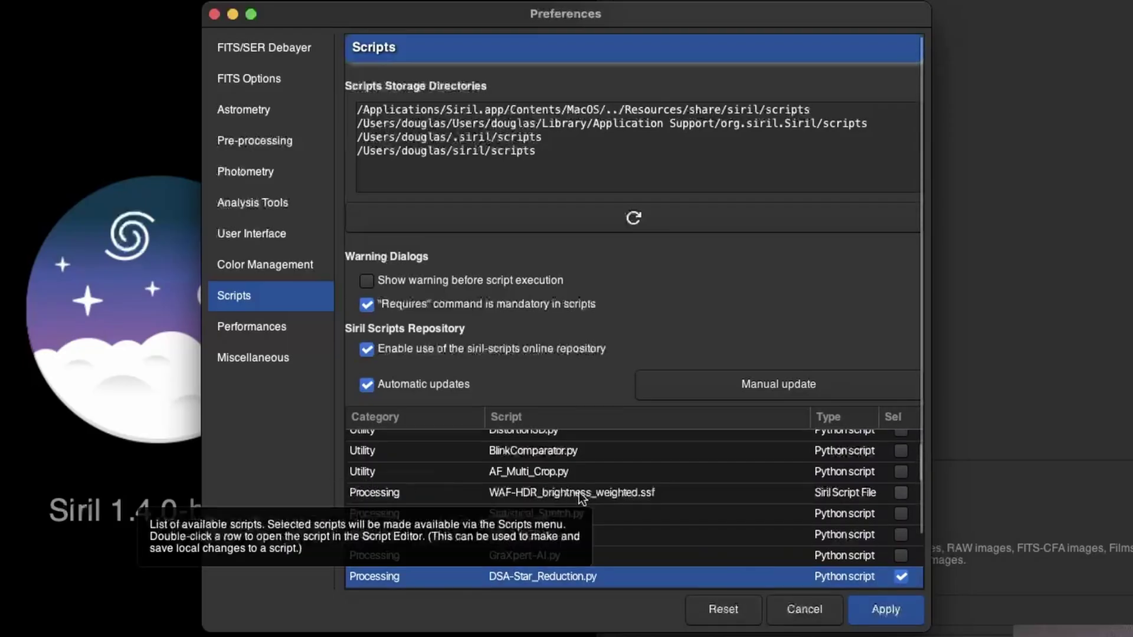
{"action": "left_click", "coordinate": [898, 473]}
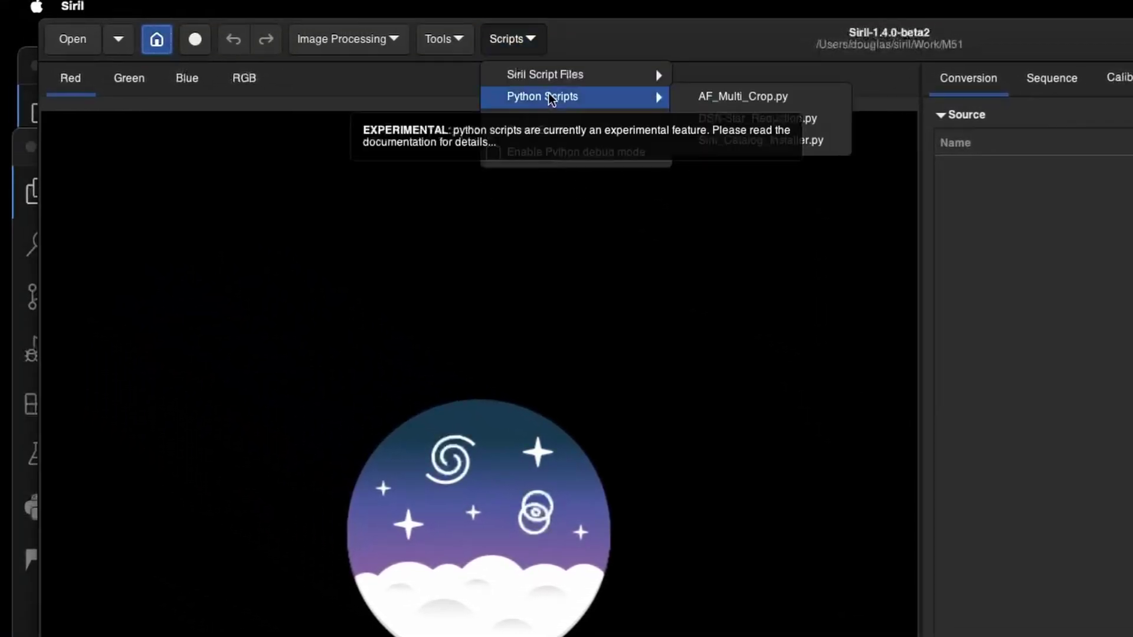
- Confirm AF_Multi_Crop.py and DSA-Star_Reduction.py now appear under Python Scripts
{"action": "mouse_move", "coordinate": [544, 91]}
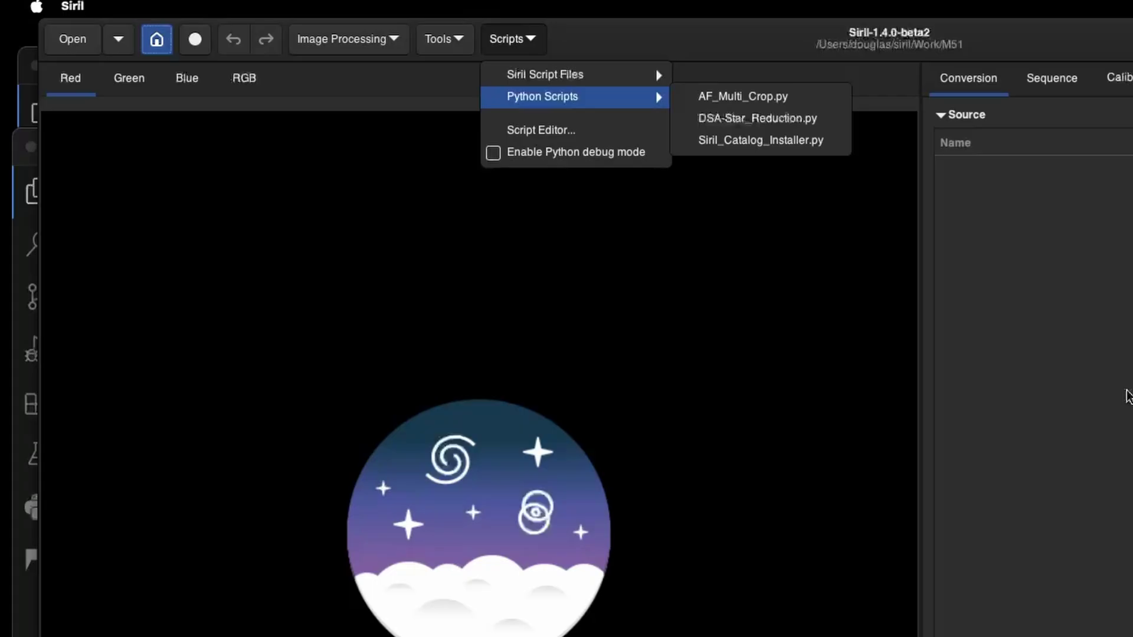
- Close the scripts list and set Work/M51/processing as the working directory
{"action": "left_click", "coordinate": [363, 273]}
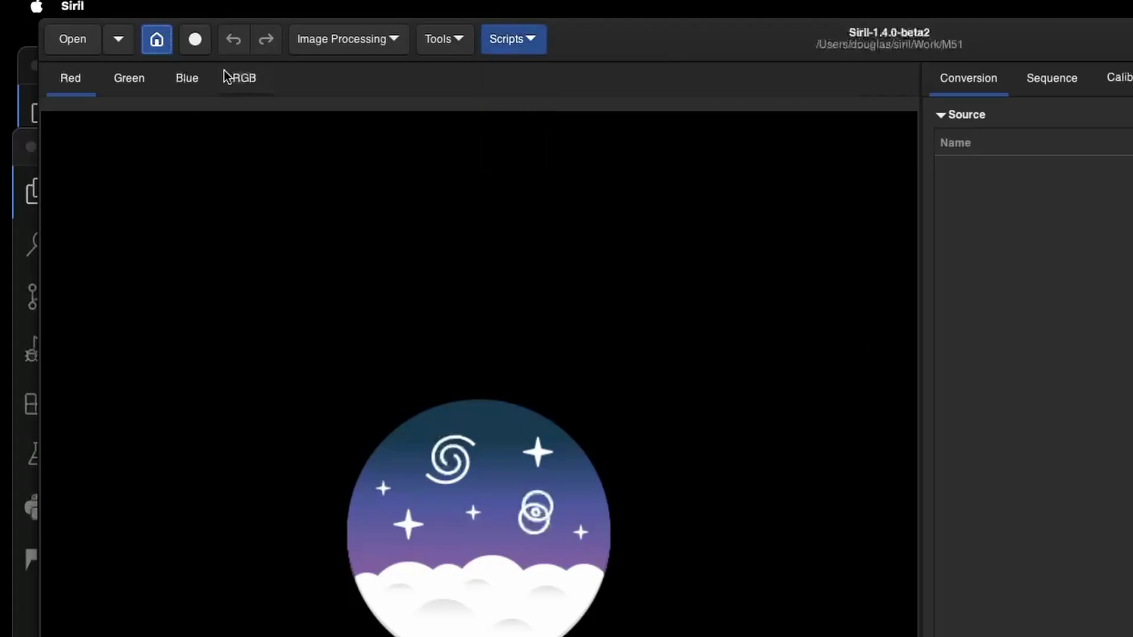
{"action": "left_click", "coordinate": [159, 47]}
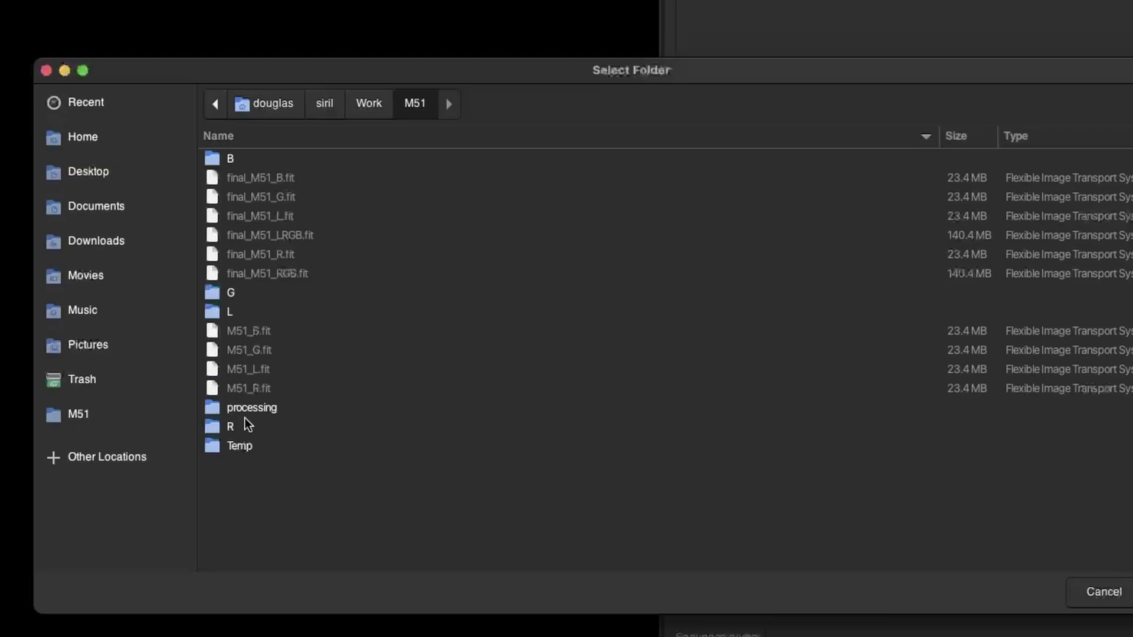
{"action": "left_click", "coordinate": [248, 415]}
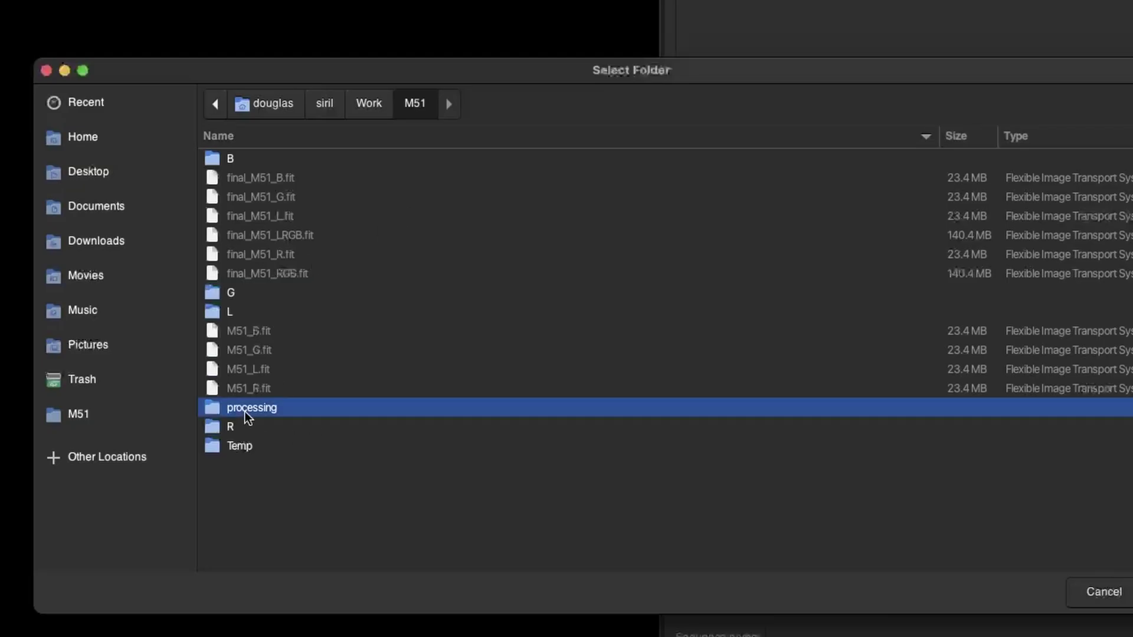
{"action": "double_click", "coordinate": [245, 412]}
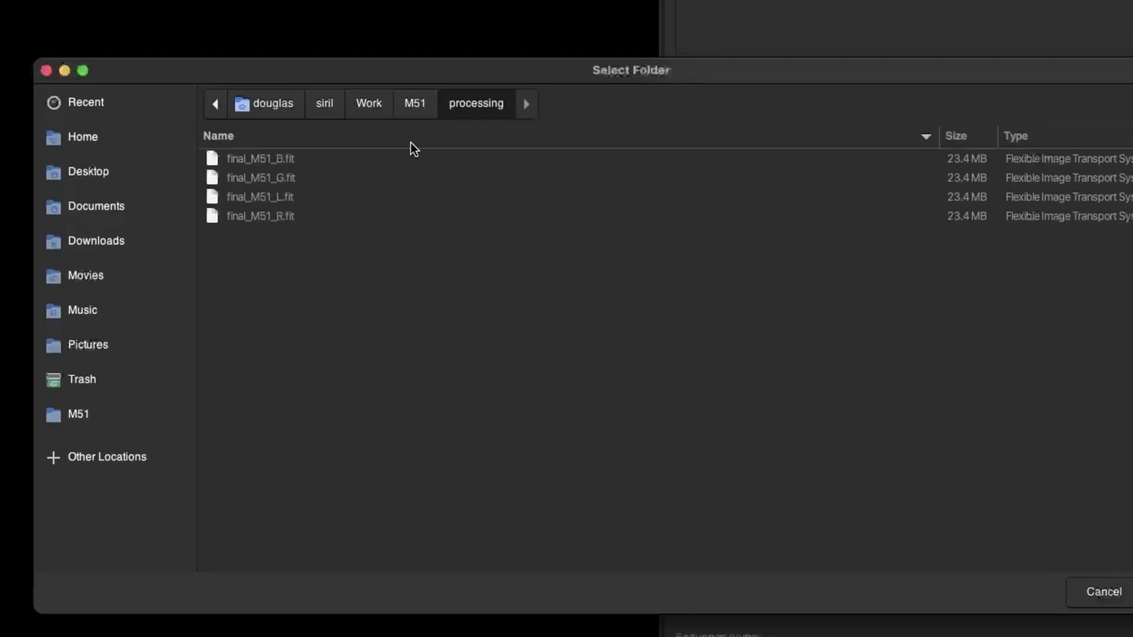
{"action": "left_click", "coordinate": [416, 106]}
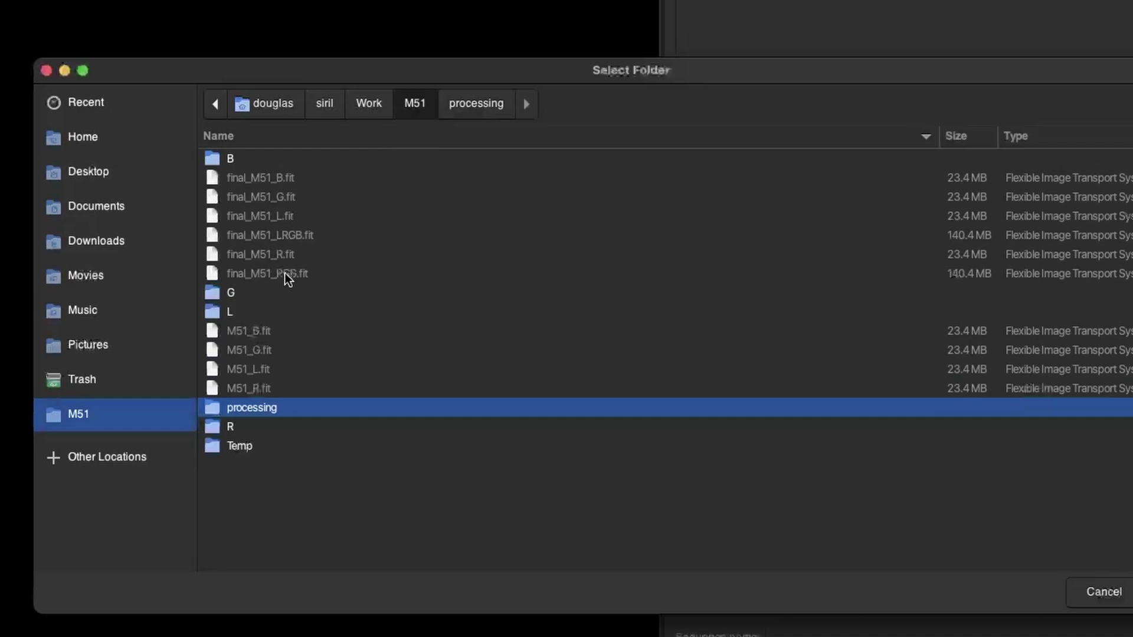
{"action": "left_click", "coordinate": [479, 105]}
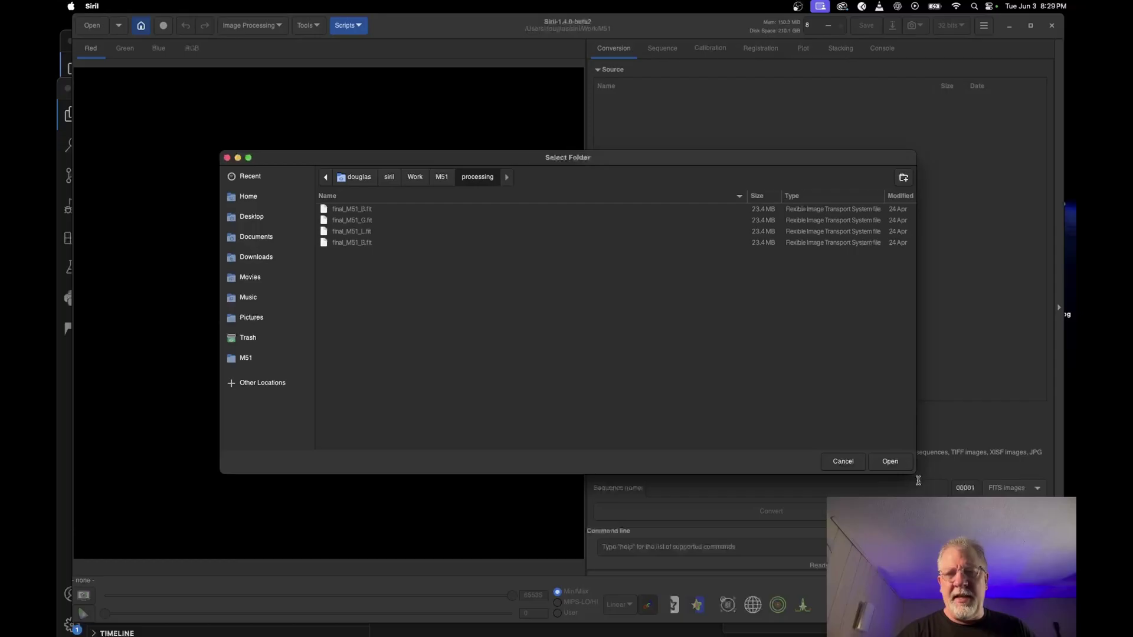
{"action": "left_click", "coordinate": [895, 462]}
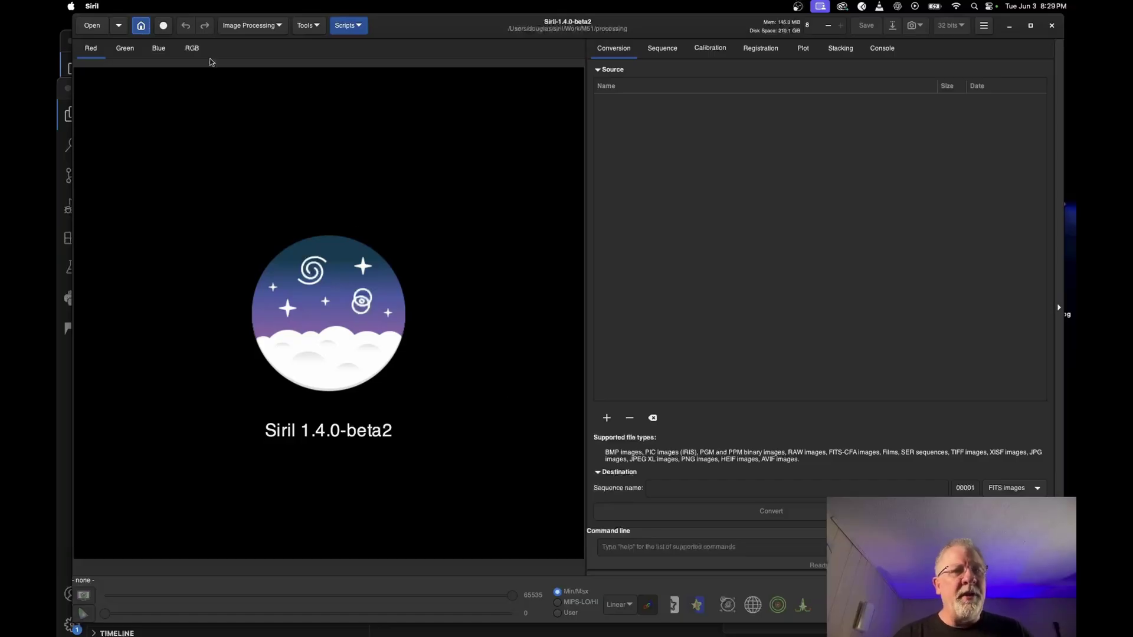
- Load final_M51_B.fit, switch the display to AutoStretch, and widen the image view
{"action": "left_click", "coordinate": [93, 25]}
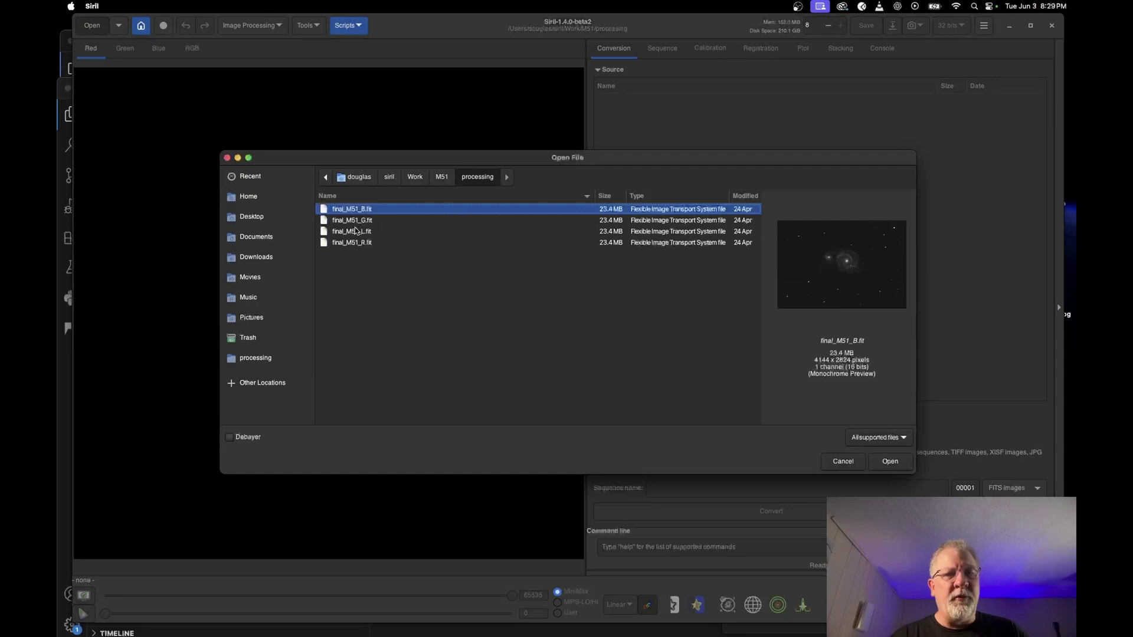
{"action": "left_click", "coordinate": [897, 463]}
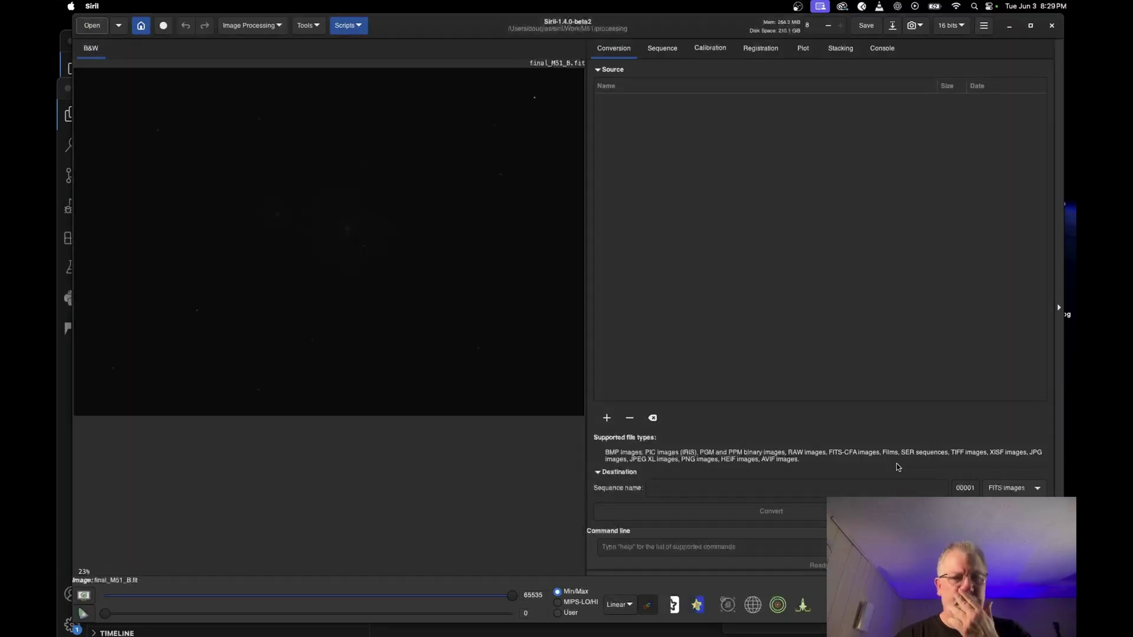
{"action": "left_click", "coordinate": [618, 604]}
{"action": "left_click", "coordinate": [638, 560]}
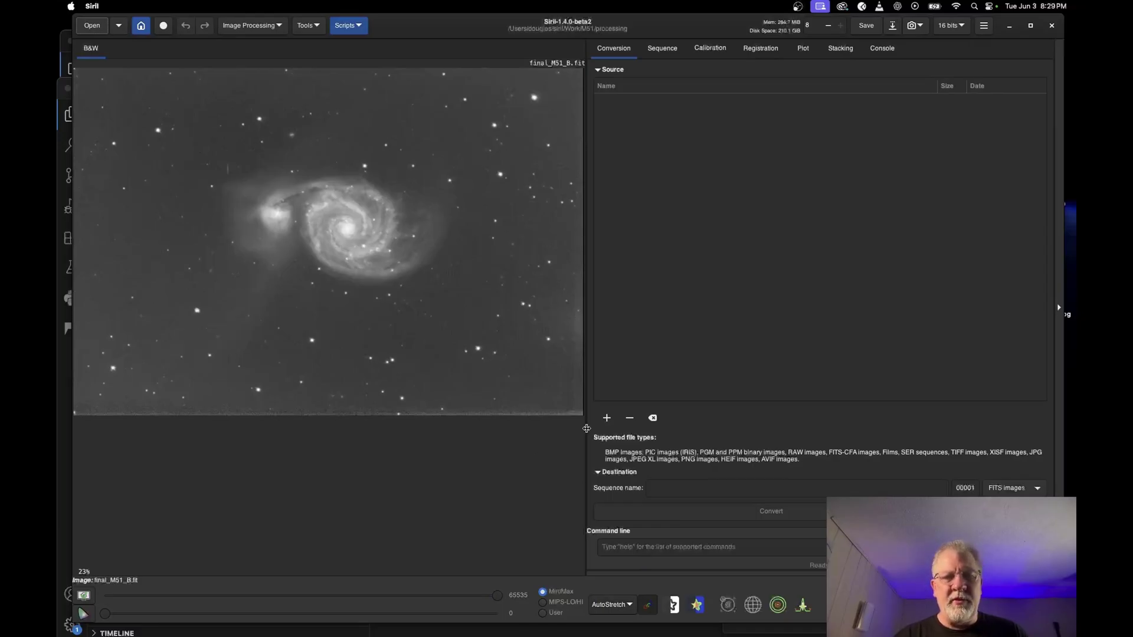
{"action": "left_click_drag", "start_coordinate": [587, 428], "coordinate": [671, 437]}
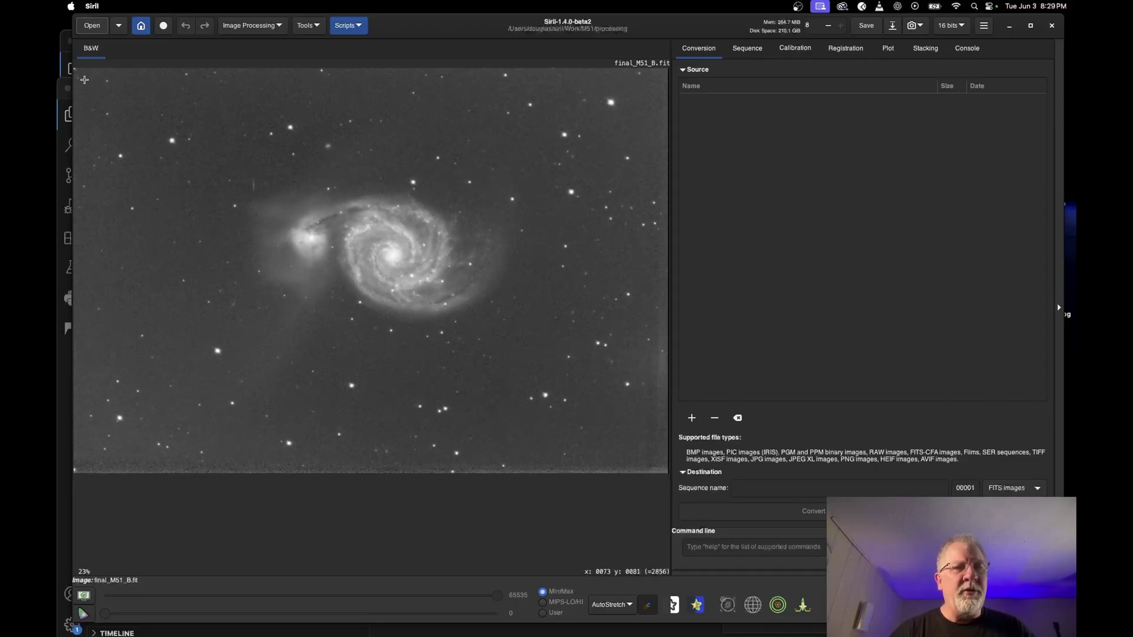
- Draw a 3930 × 2647 crop selection over the M51 image and show the Sequence page
{"action": "left_click_drag", "start_coordinate": [86, 78], "coordinate": [651, 458]}
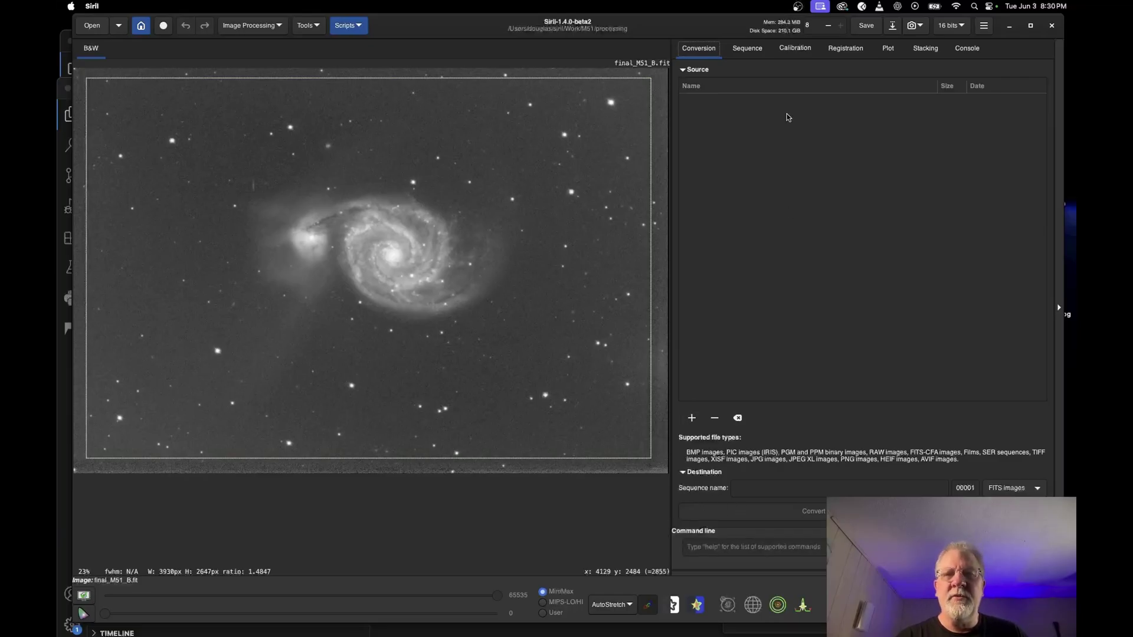
{"action": "left_click", "coordinate": [745, 51]}
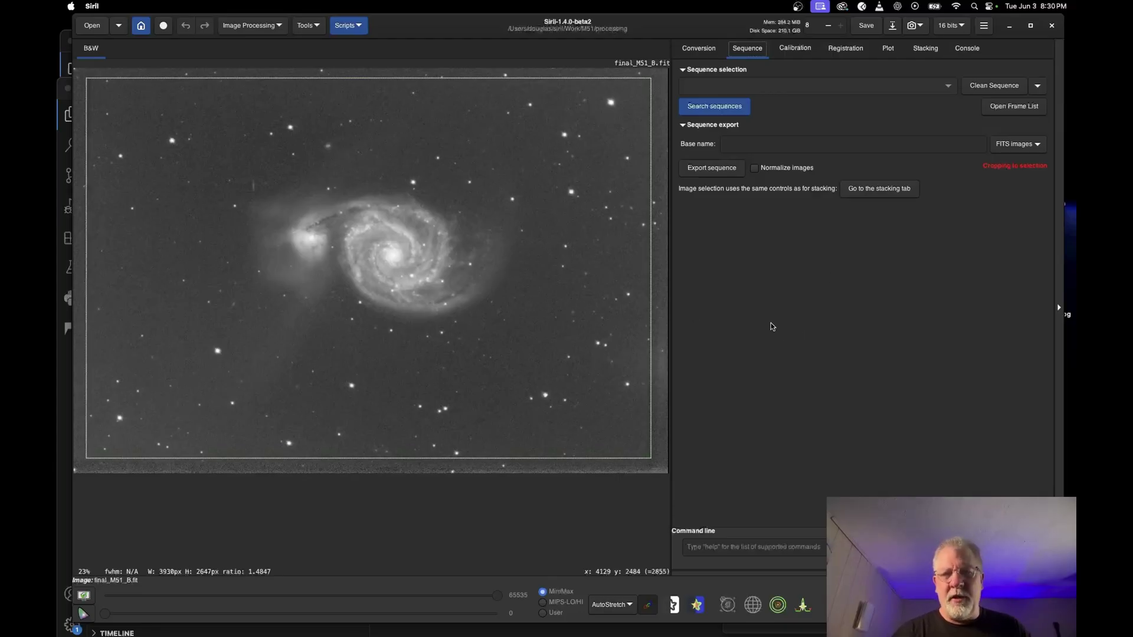
- Launch AF_Multi_Crop.py with the Console showing and browse for the processing folder as input
{"action": "left_click", "coordinate": [967, 48]}
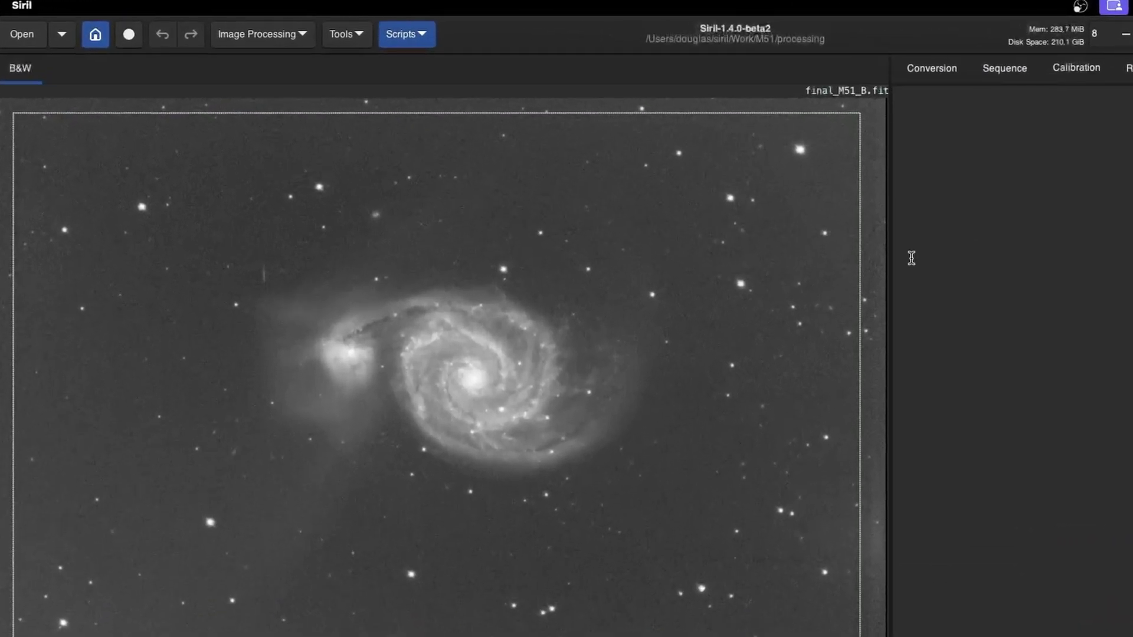
{"action": "left_click", "coordinate": [407, 36]}
{"action": "mouse_move", "coordinate": [462, 87]}
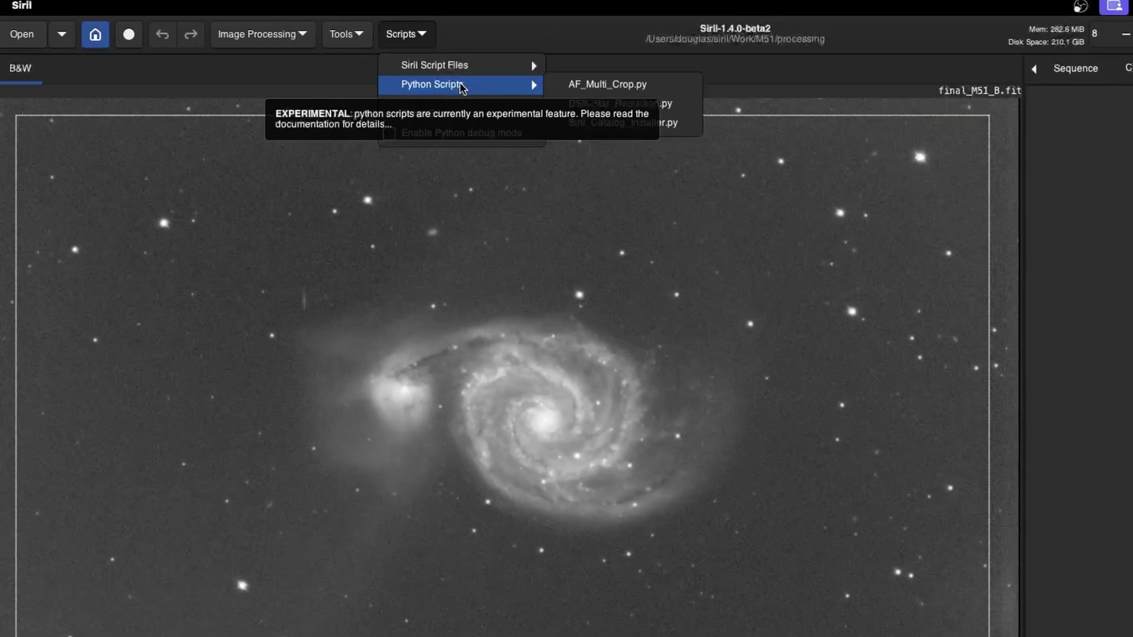
{"action": "left_click", "coordinate": [624, 87]}
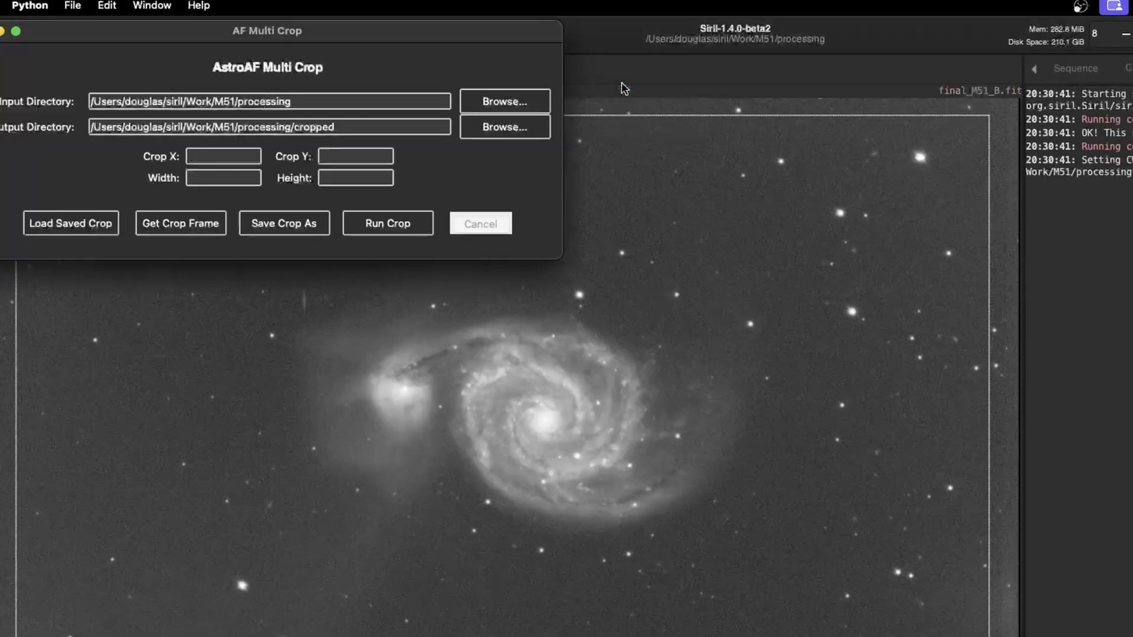
{"action": "left_click_drag", "start_coordinate": [444, 33], "coordinate": [1017, 167]}
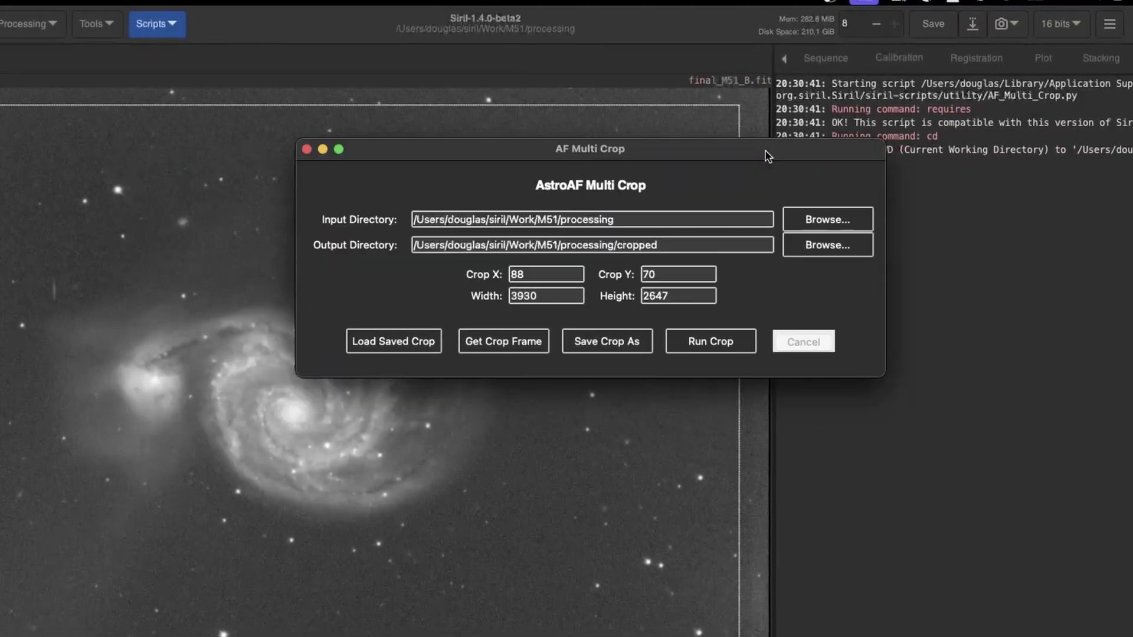
{"action": "left_click_drag", "start_coordinate": [767, 156], "coordinate": [949, 151]}
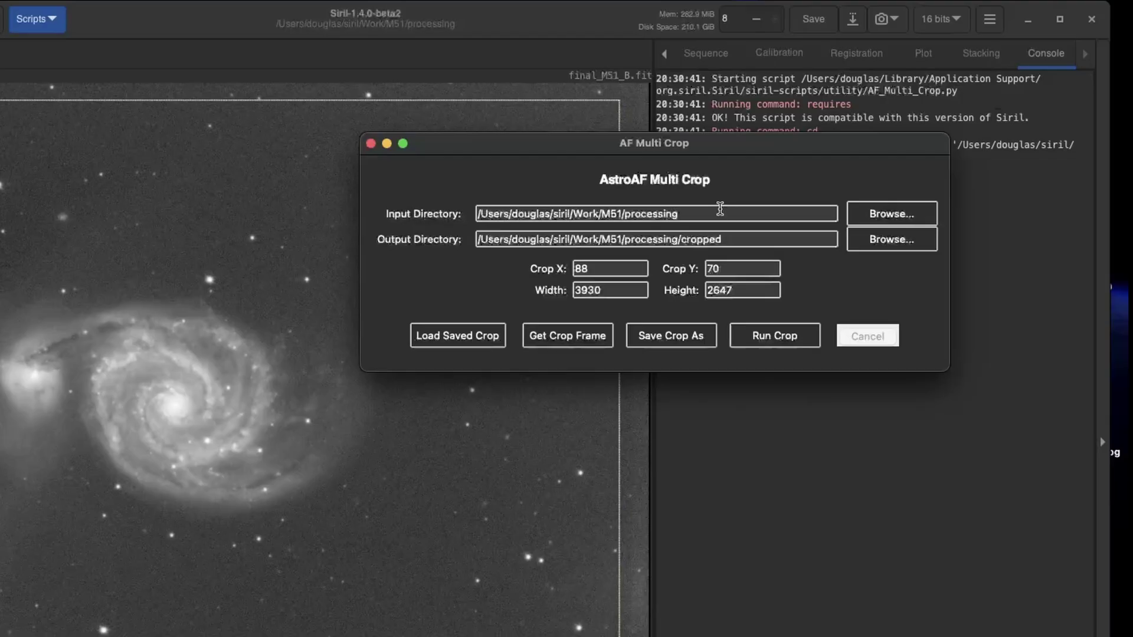
{"action": "left_click", "coordinate": [893, 215]}
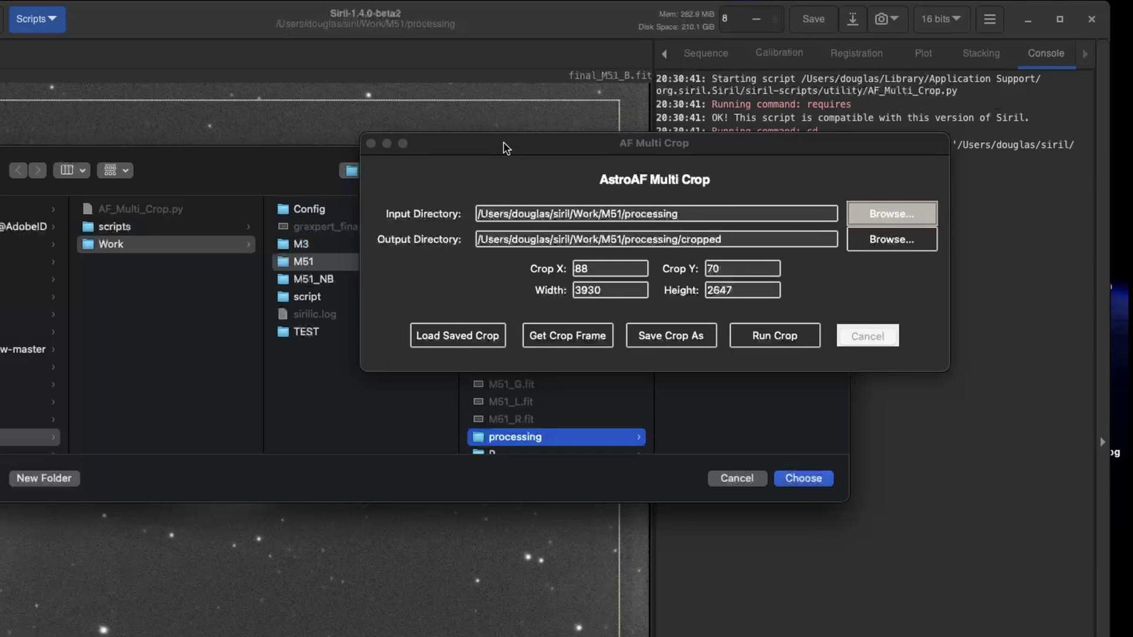
{"action": "left_click_drag", "start_coordinate": [506, 147], "coordinate": [427, 533]}
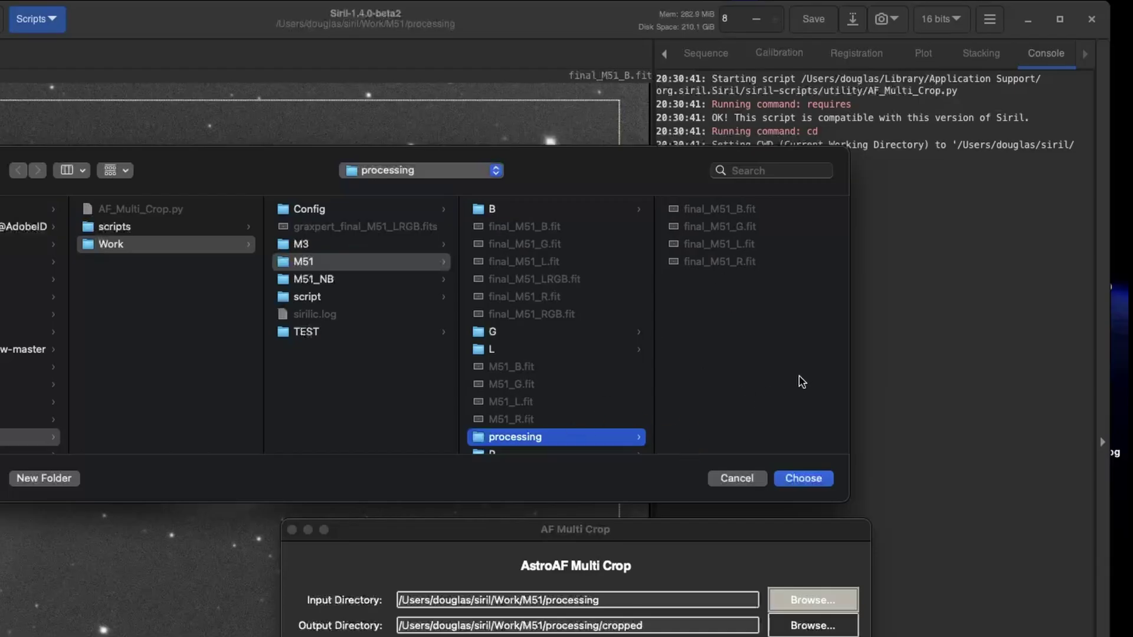
- Set processing as the input folder and verify the output path ends in cropped
{"action": "left_click", "coordinate": [804, 479]}
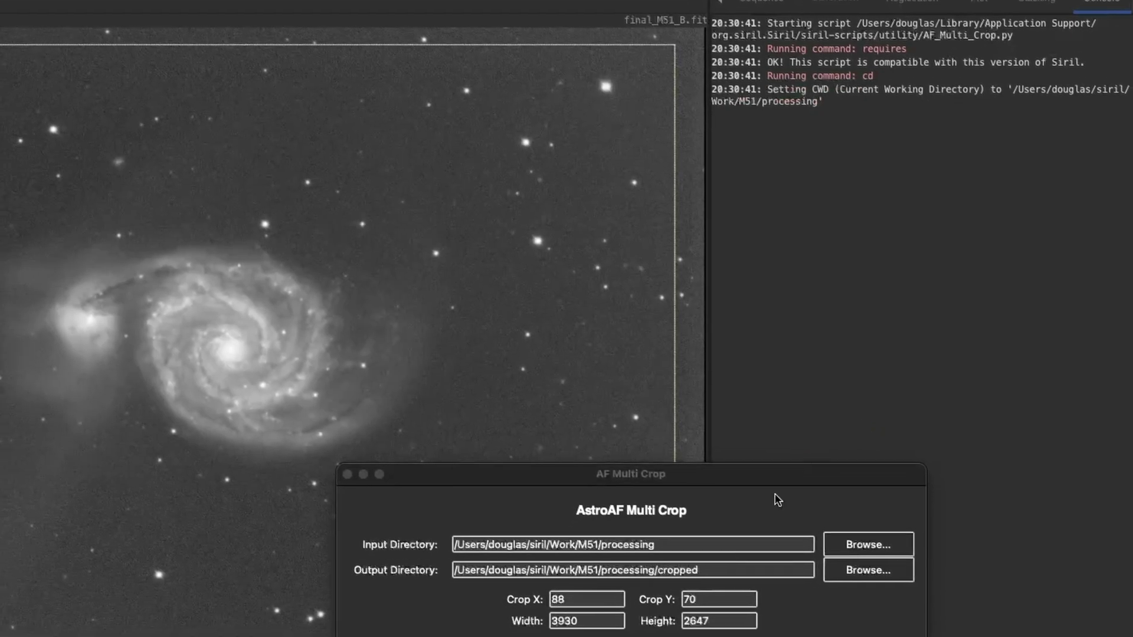
{"action": "left_click", "coordinate": [745, 536]}
{"action": "triple_click", "coordinate": [746, 536]}
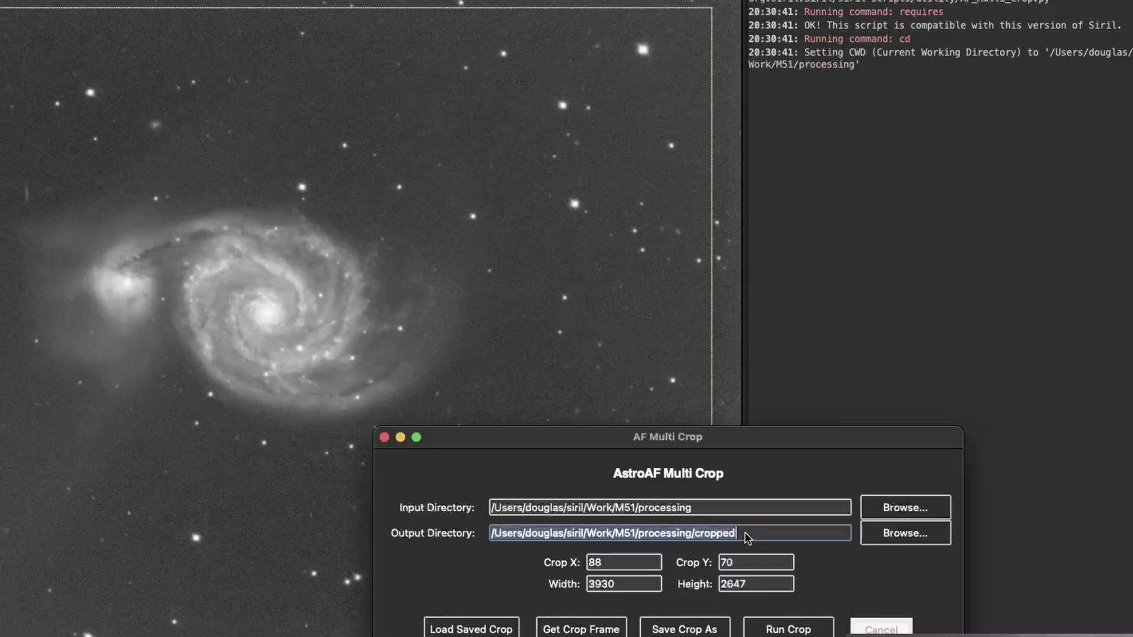
{"action": "left_click", "coordinate": [733, 539]}
{"action": "double_click", "coordinate": [723, 537]}
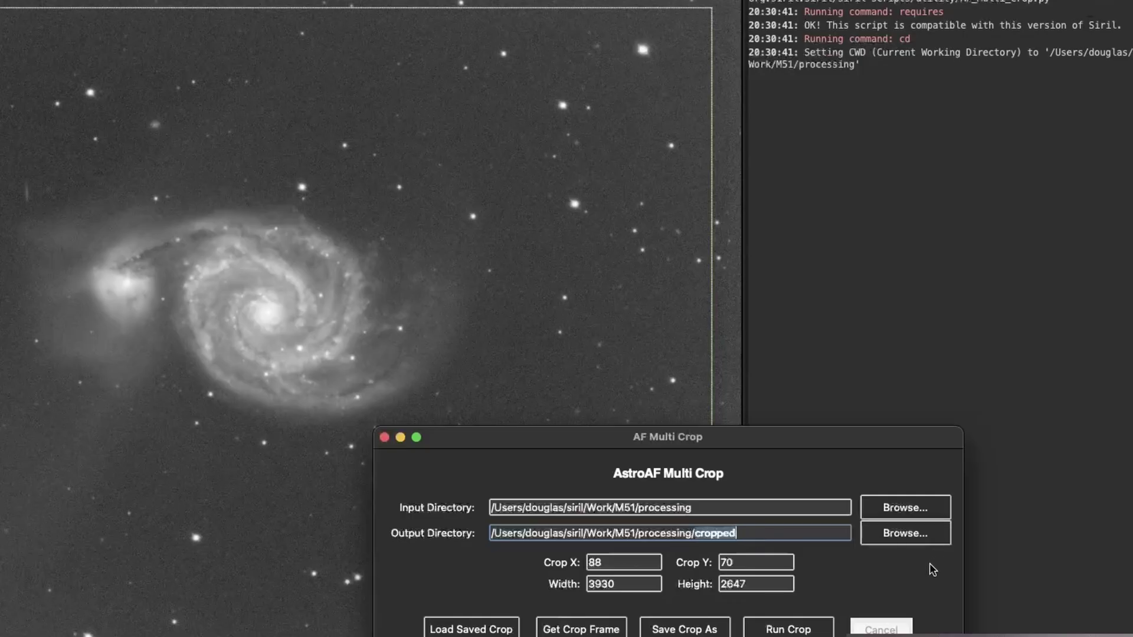
{"action": "left_click", "coordinate": [759, 534]}
- Crop all four M51 masters to 3930 × 2647 and dismiss the results message
{"action": "left_click_drag", "start_coordinate": [844, 445], "coordinate": [854, 334]}
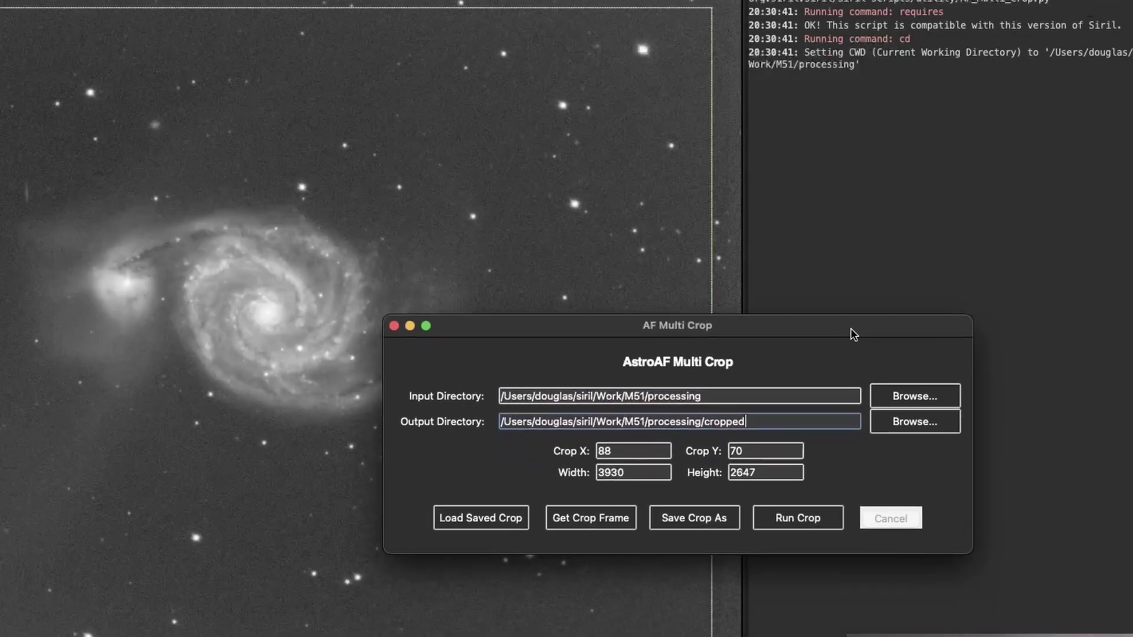
{"action": "left_click", "coordinate": [810, 516]}
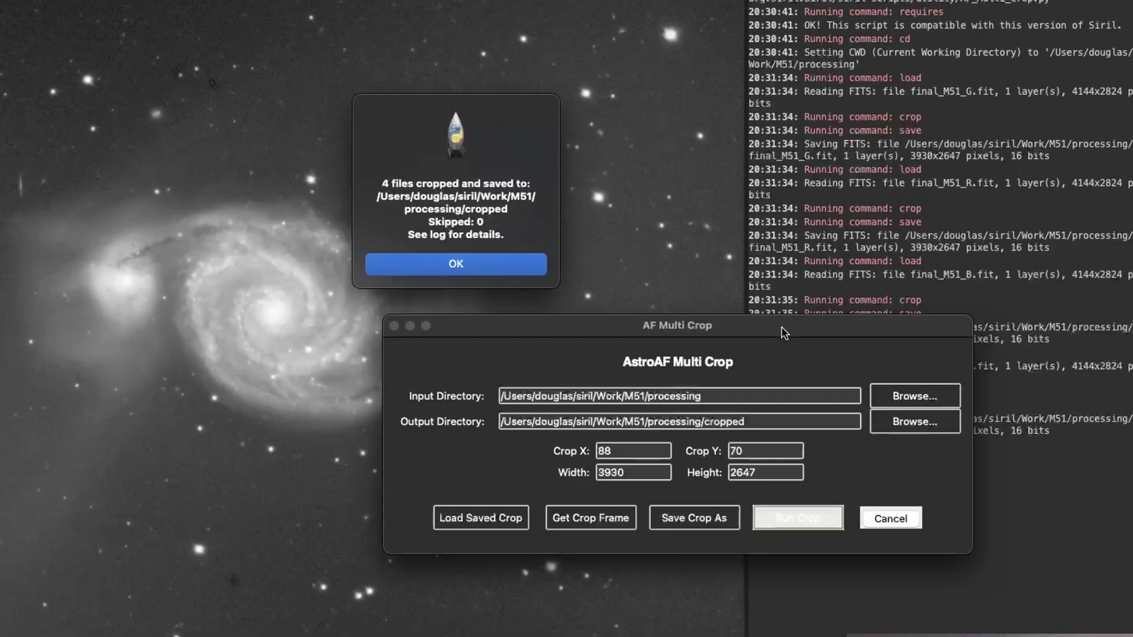
{"action": "left_click_drag", "start_coordinate": [784, 333], "coordinate": [668, 485]}
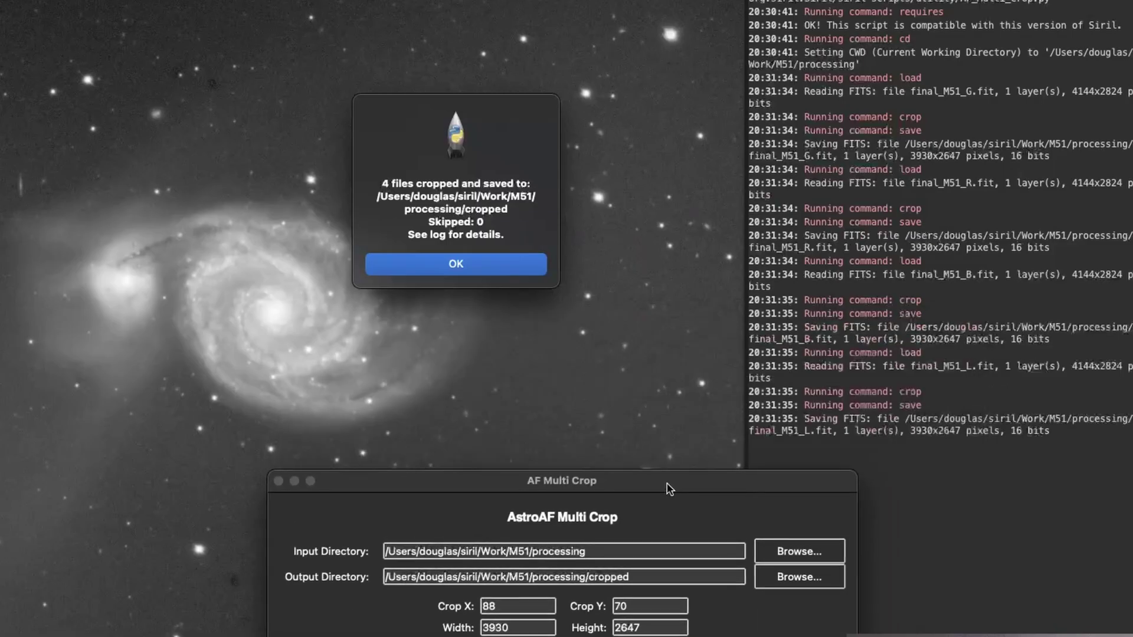
{"action": "left_click", "coordinate": [470, 266]}
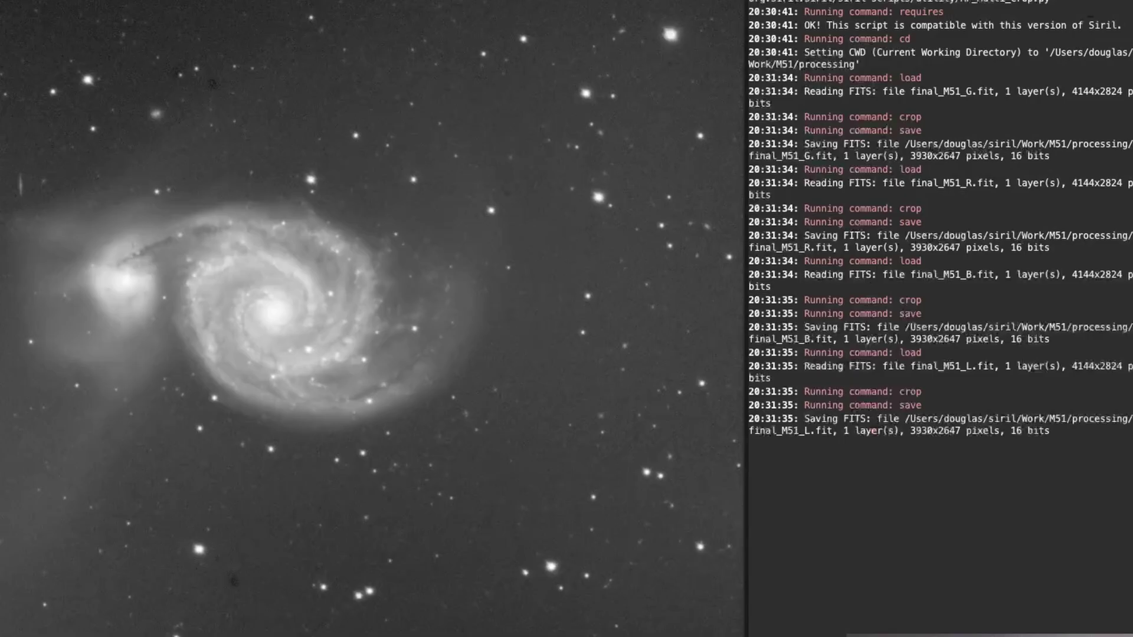
- Open cropped/final_M51_B.fit to verify it is 3930 × 2647
{"action": "key", "text": "super+o"}
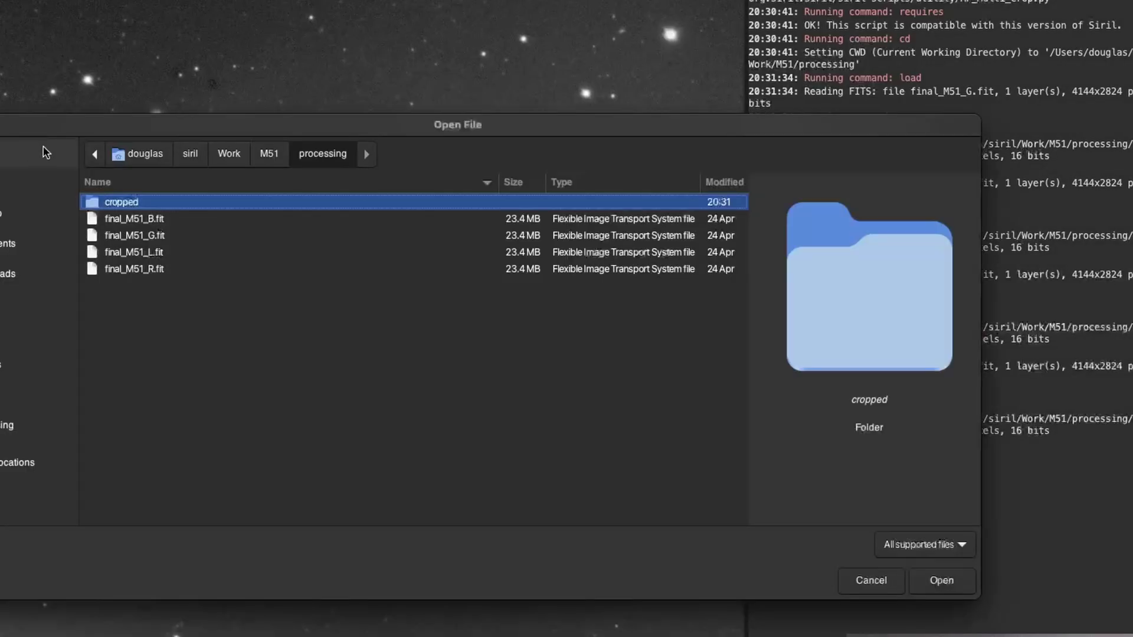
{"action": "double_click", "coordinate": [119, 201]}
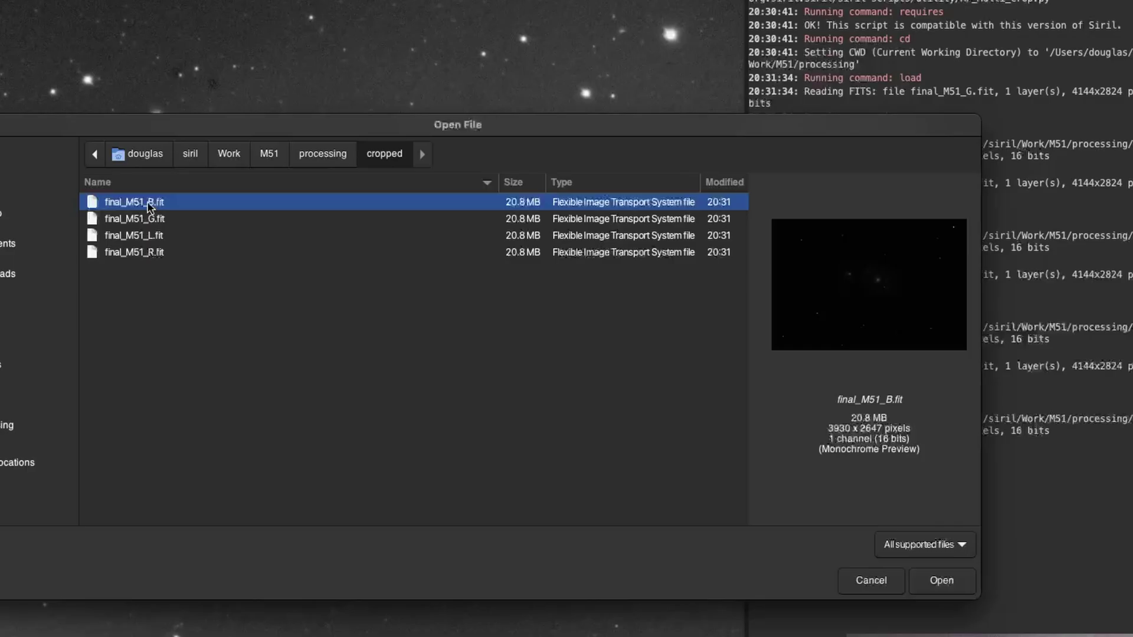
{"action": "left_click", "coordinate": [943, 581]}
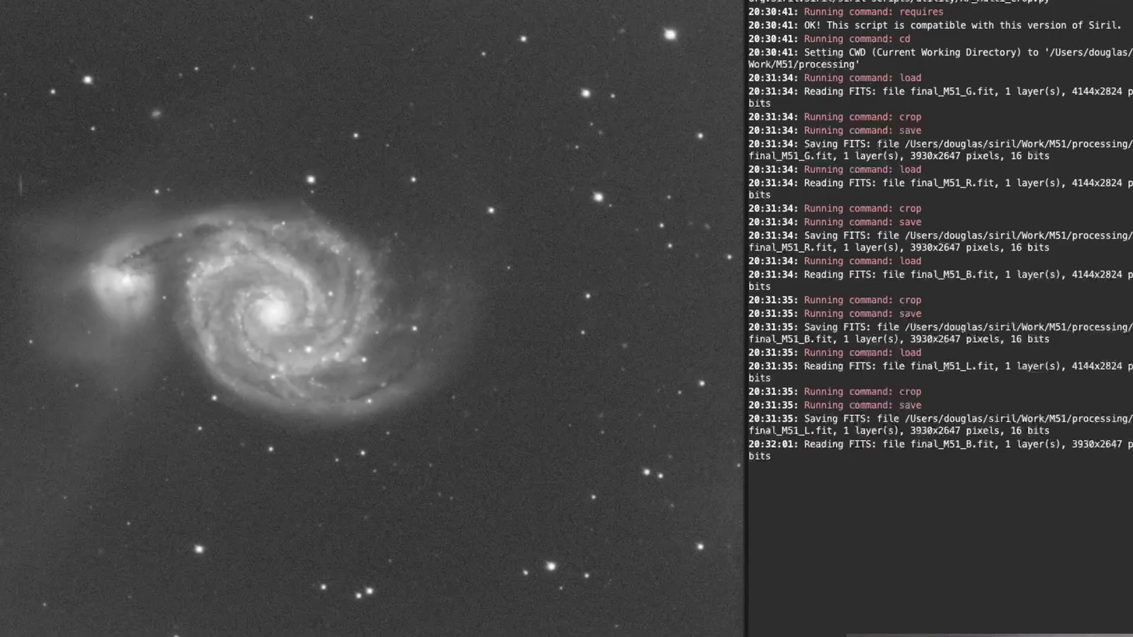
- Reload the original uncropped final_M51_B.fit from the processing folder
{"action": "key", "text": "ctrl+o"}
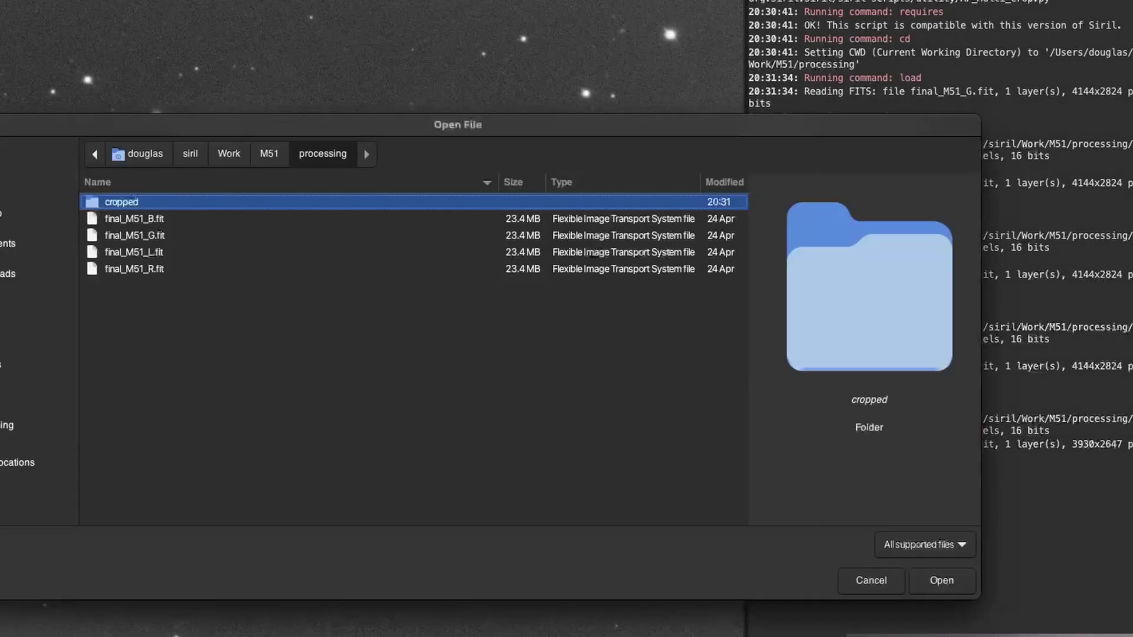
{"action": "left_click", "coordinate": [129, 218]}
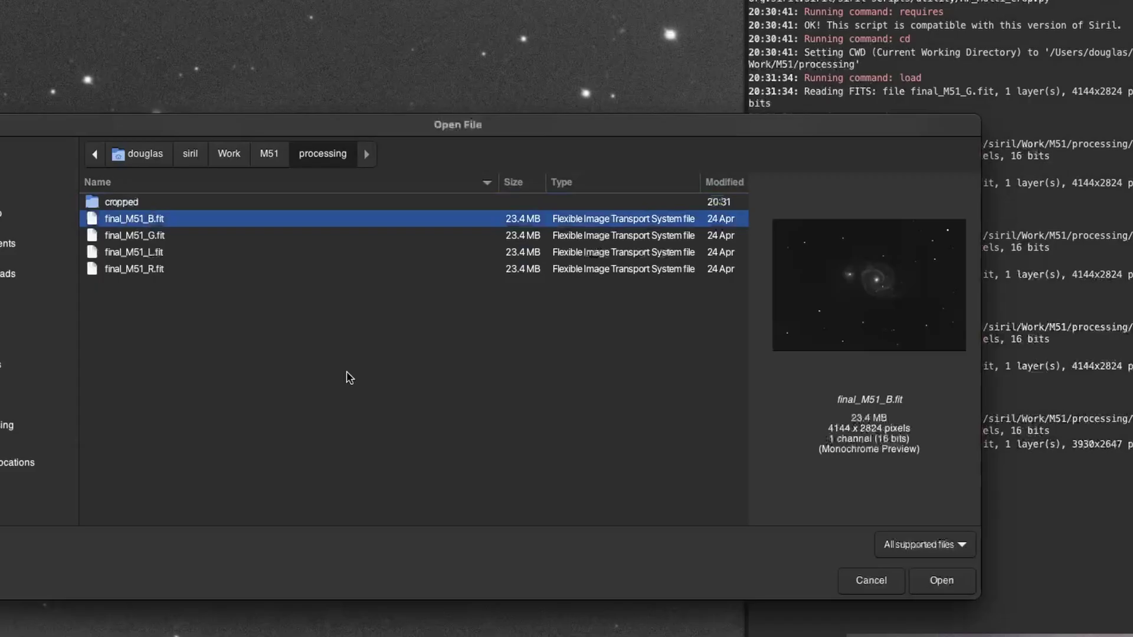
{"action": "left_click", "coordinate": [941, 579]}
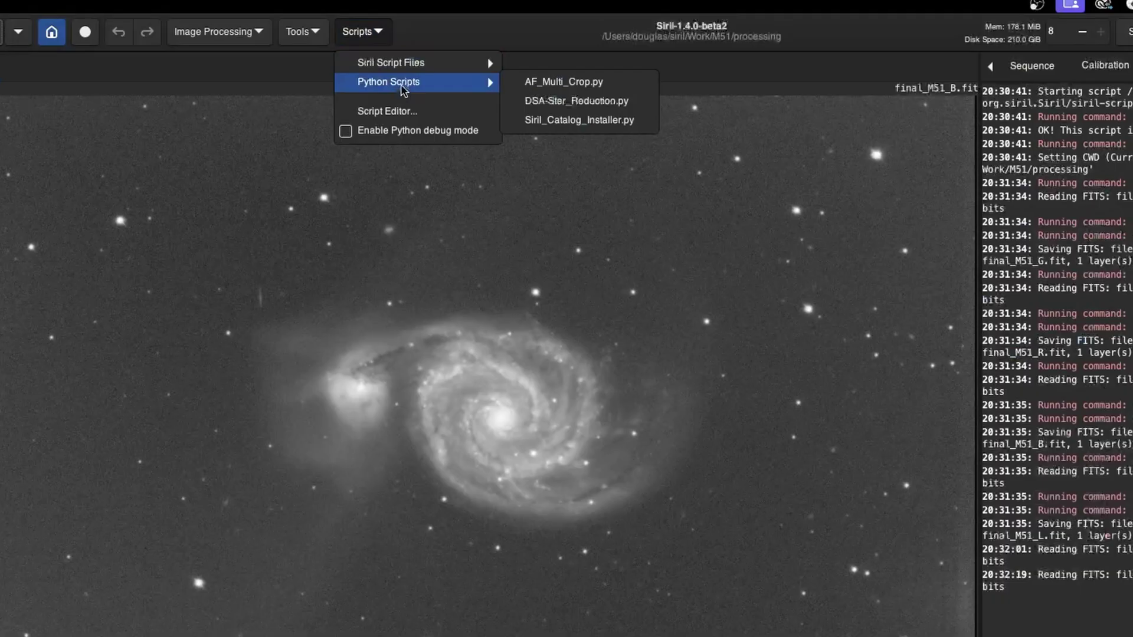
- Relaunch AF_Multi_Crop, fill X 38, Y 64, 3948 × 2654 from a new selection, and choose Save Crop As
{"action": "left_click", "coordinate": [584, 83]}
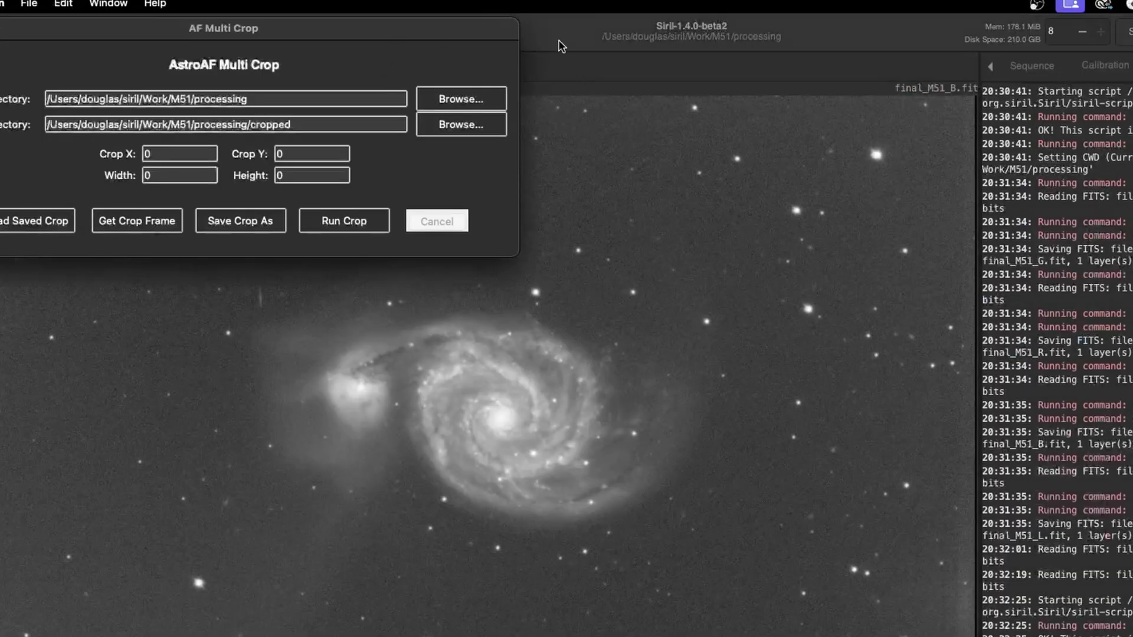
{"action": "left_click_drag", "start_coordinate": [443, 36], "coordinate": [1039, 142]}
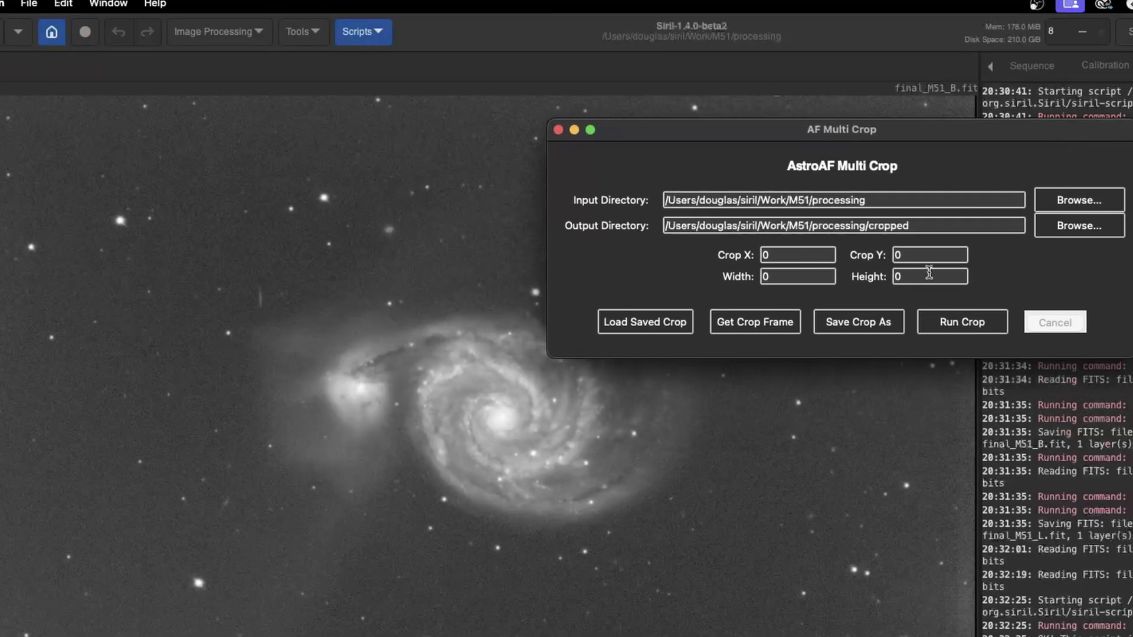
{"action": "left_click_drag", "start_coordinate": [876, 127], "coordinate": [1005, 106]}
{"action": "left_click_drag", "start_coordinate": [887, 102], "coordinate": [882, 78]}
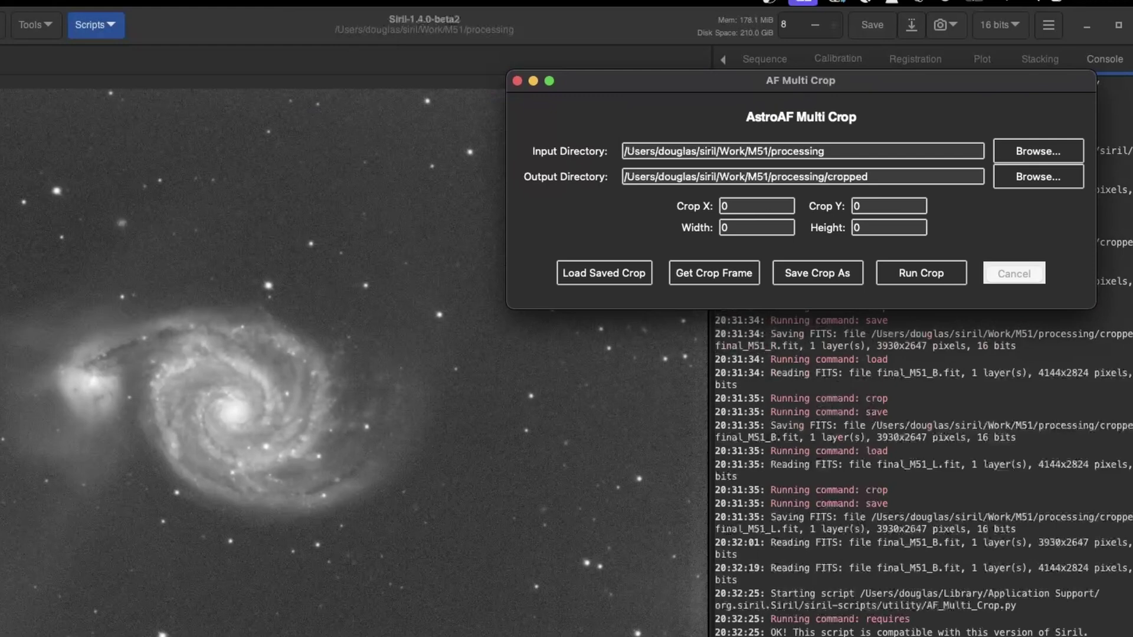
{"action": "left_click_drag", "start_coordinate": [1, 104], "coordinate": [670, 636]}
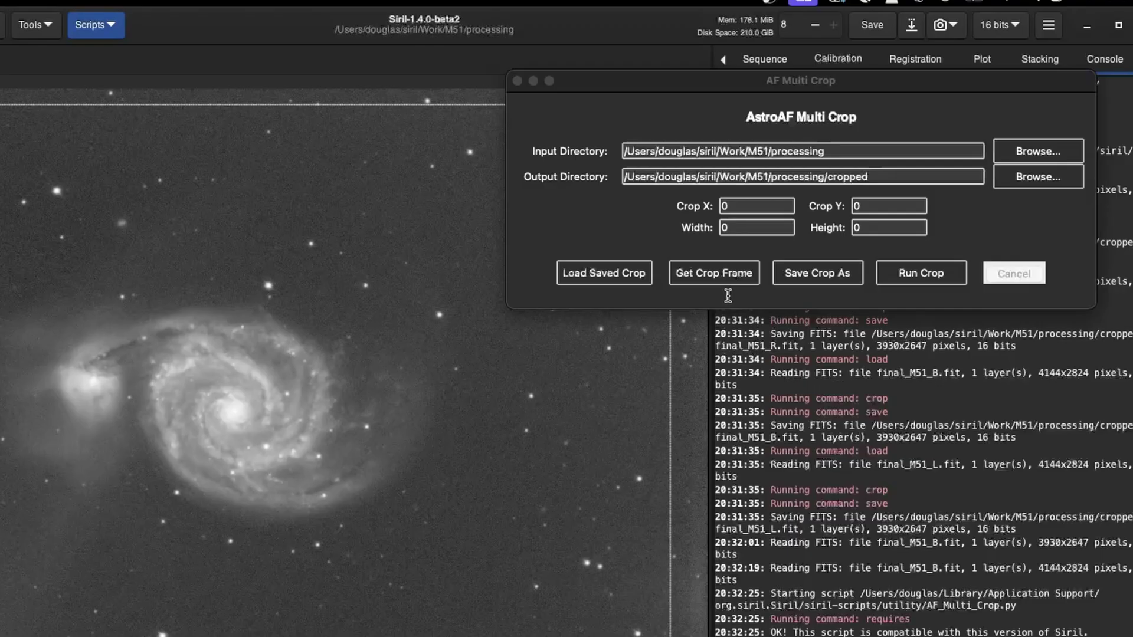
{"action": "left_click", "coordinate": [730, 276]}
{"action": "left_click", "coordinate": [730, 277]}
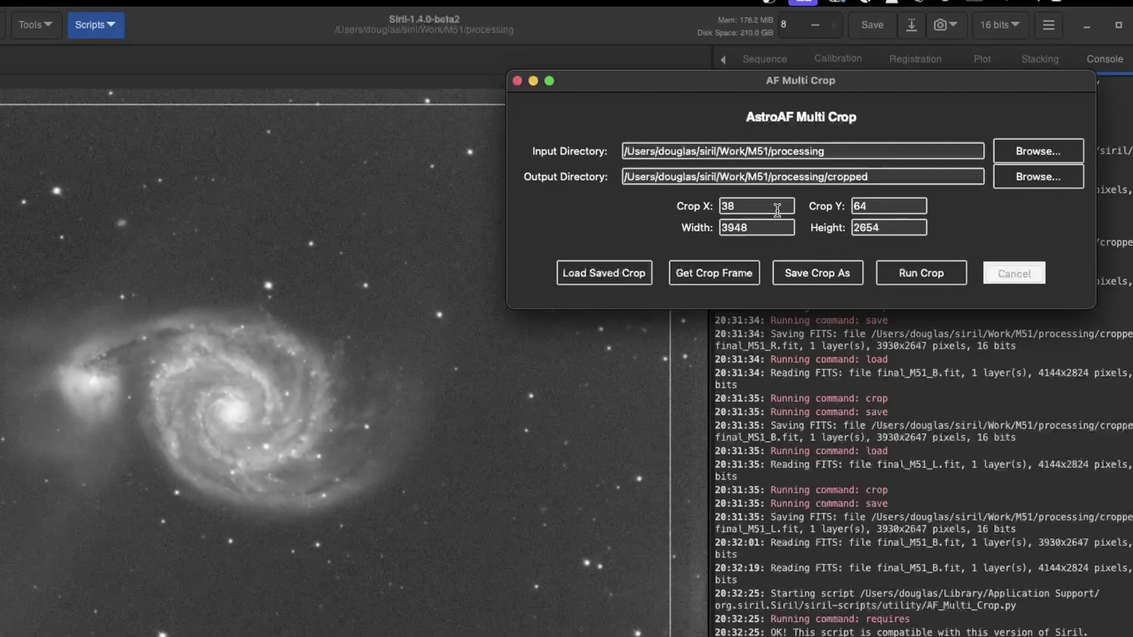
{"action": "left_click", "coordinate": [822, 284]}
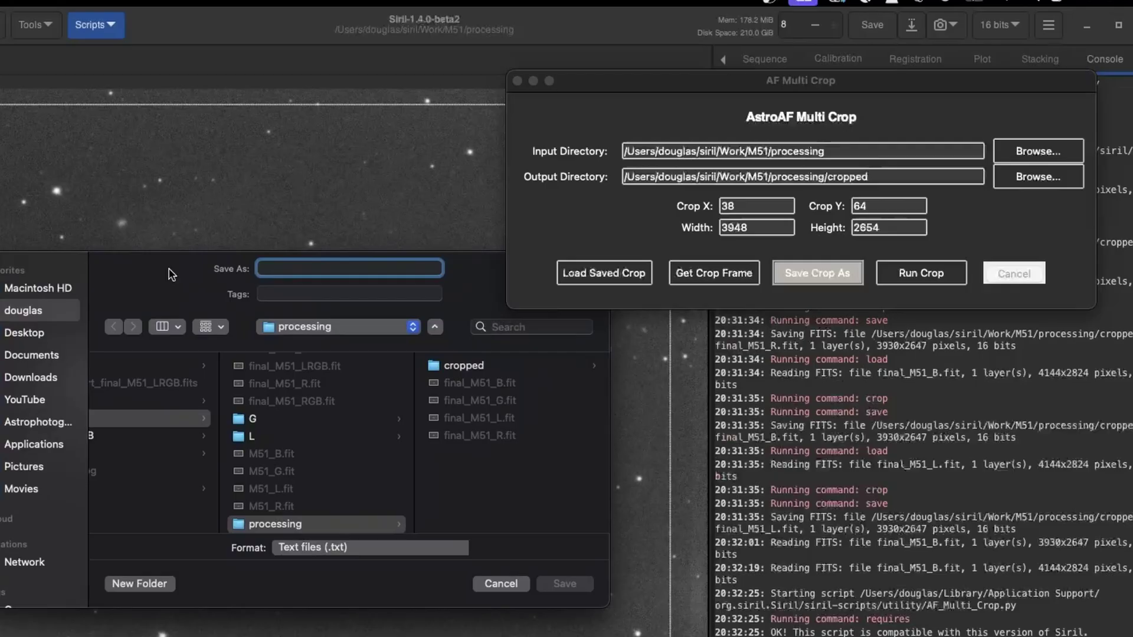
- Save the crop settings as 3948x2654_crop in the cropped folder
{"action": "left_click", "coordinate": [463, 367]}
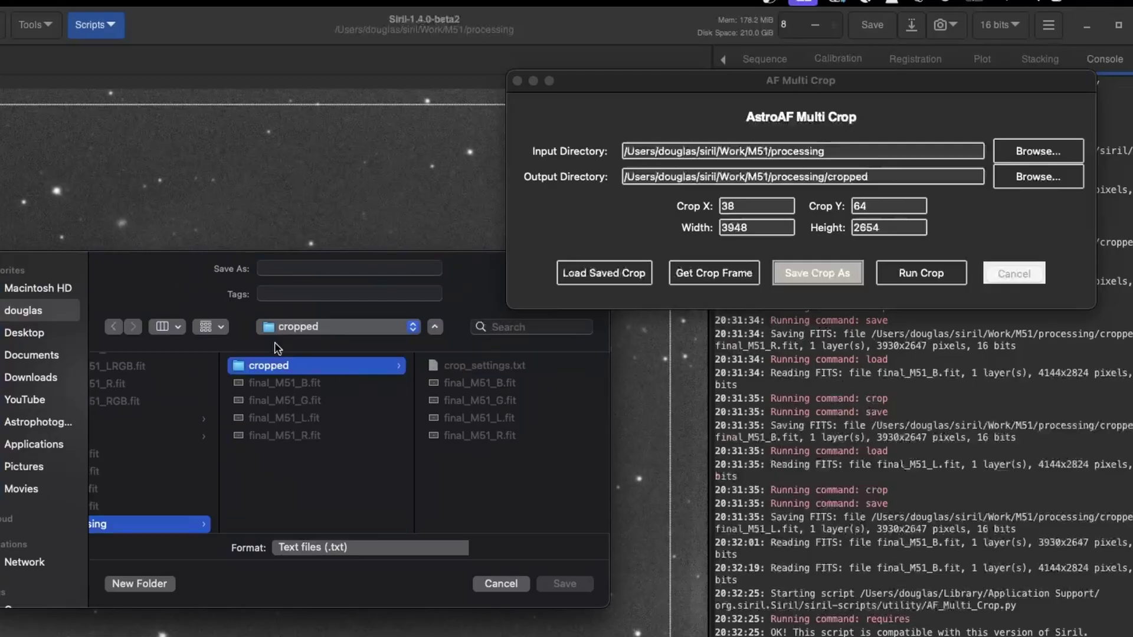
{"action": "left_click", "coordinate": [279, 268]}
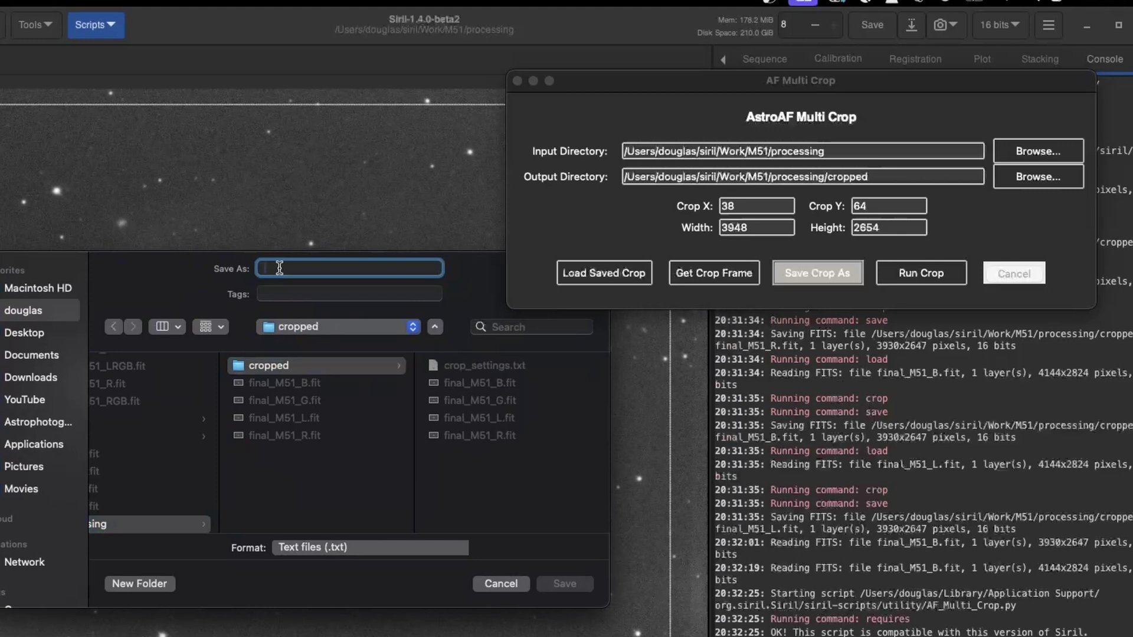
{"action": "type", "text": "394"}
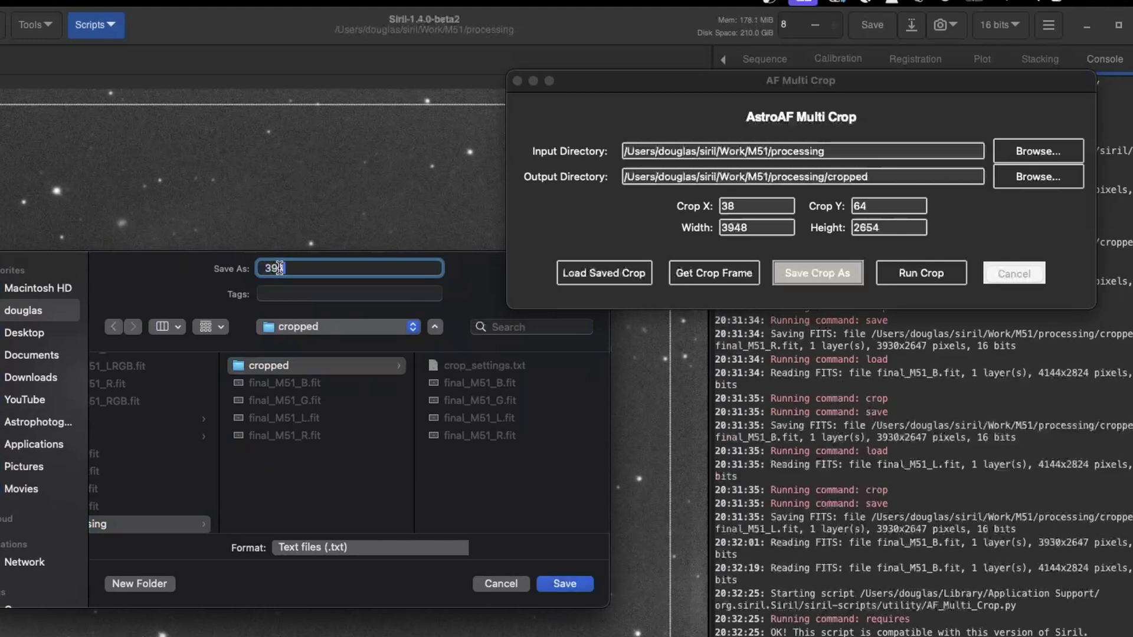
{"action": "type", "text": "8x2654"}
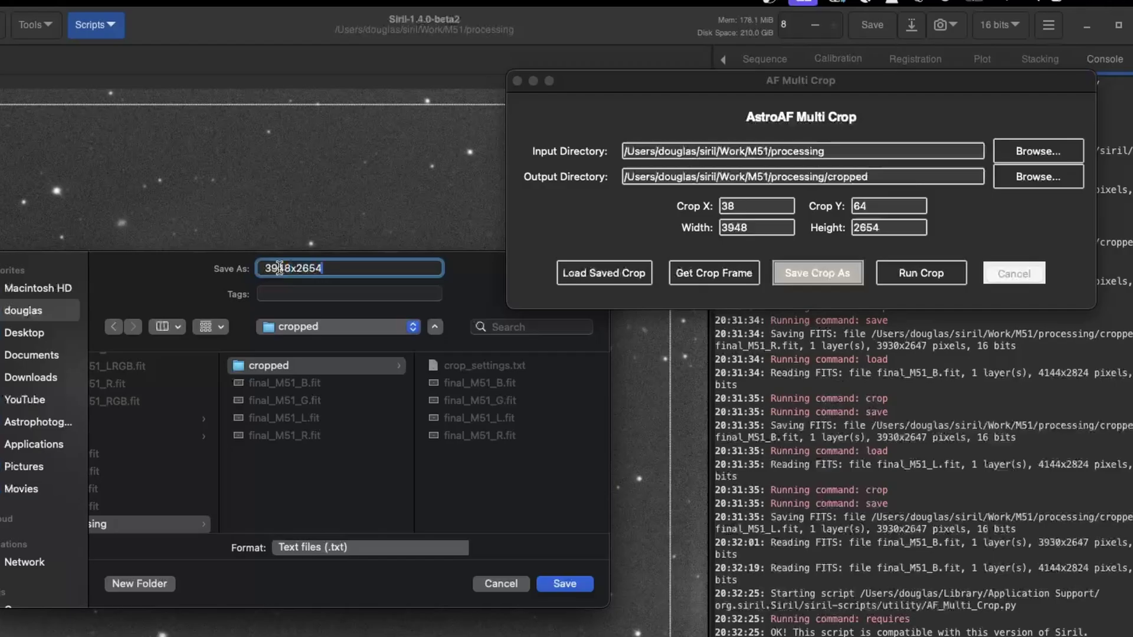
{"action": "type", "text": "_crop"}
{"action": "left_click", "coordinate": [565, 584]}
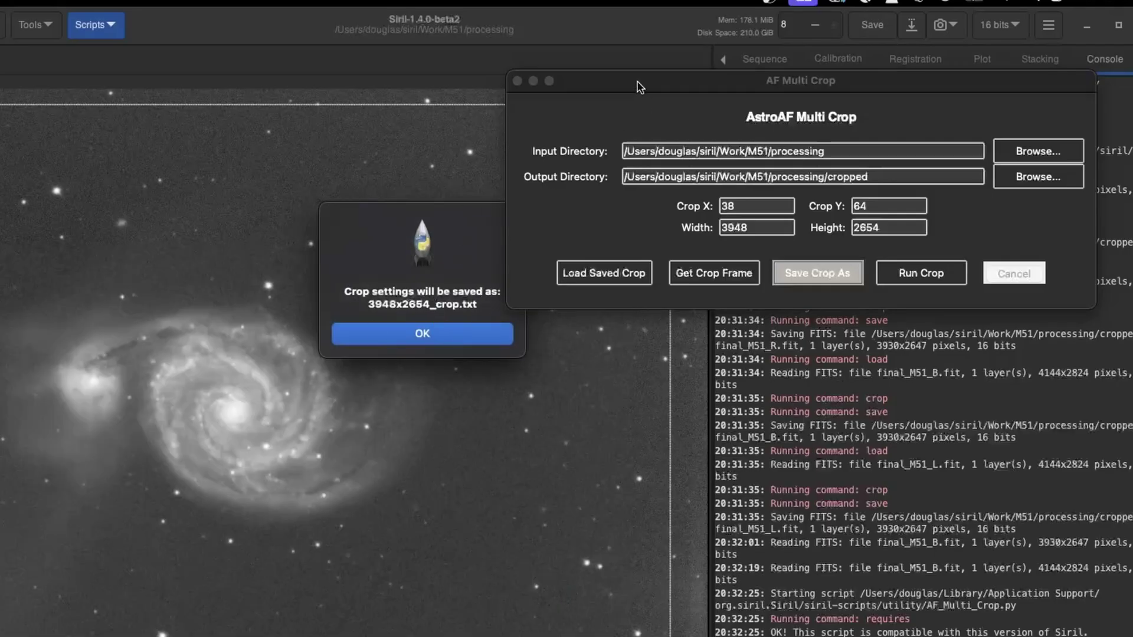
{"action": "left_click_drag", "start_coordinate": [639, 88], "coordinate": [683, 93]}
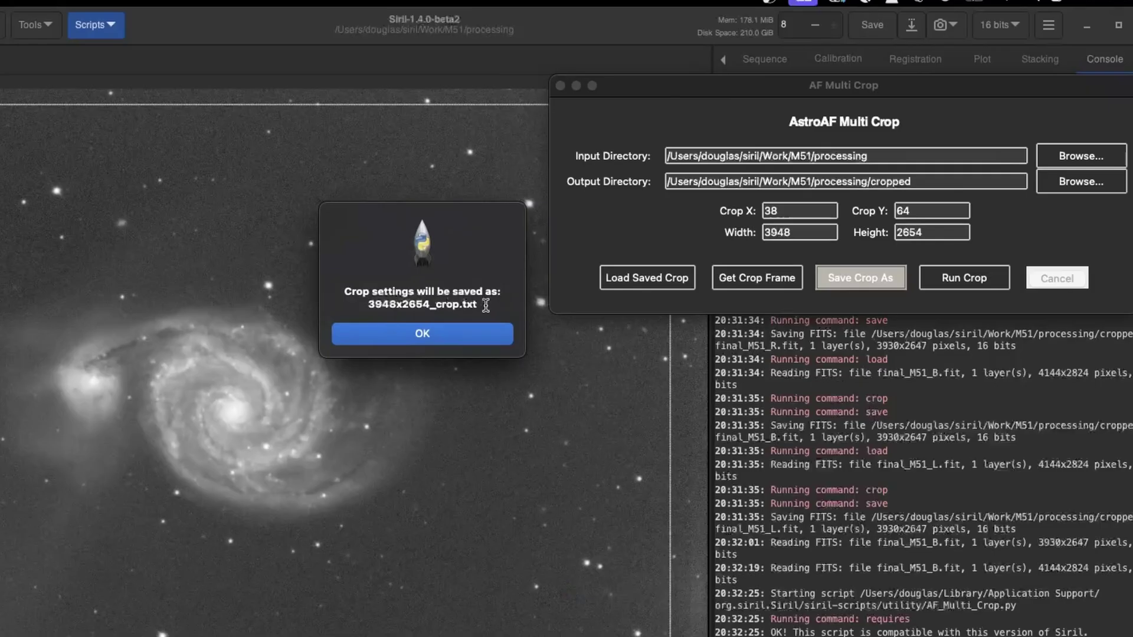
- Acknowledge the save and re-crop the four M51 masters to 3948 × 2654
{"action": "left_click", "coordinate": [454, 344]}
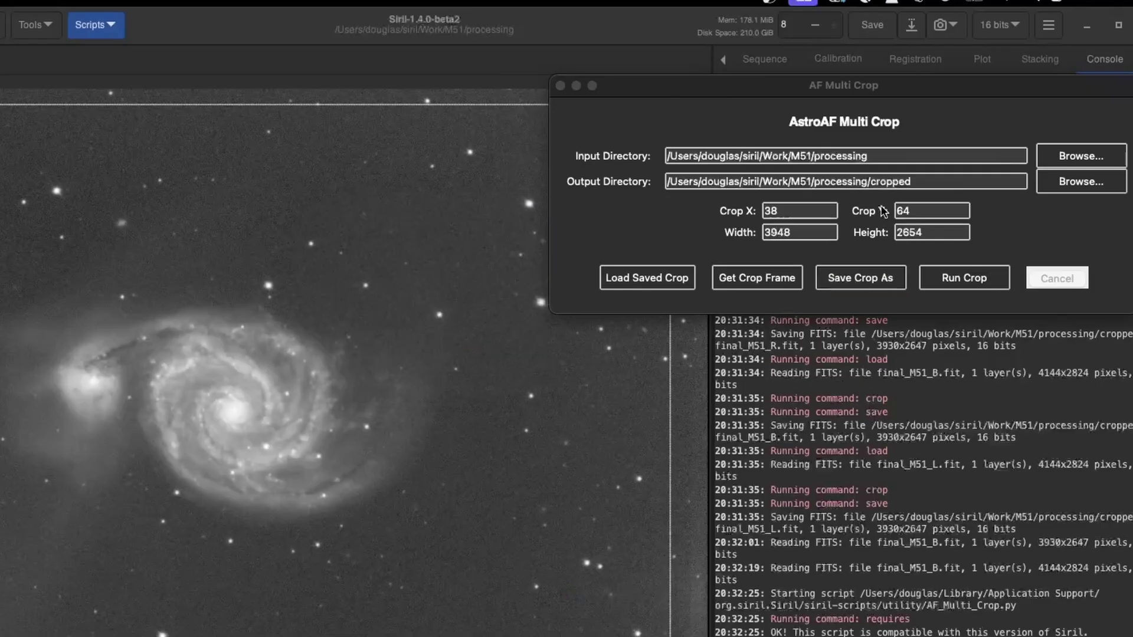
{"action": "left_click", "coordinate": [970, 282]}
{"action": "left_click", "coordinate": [971, 277]}
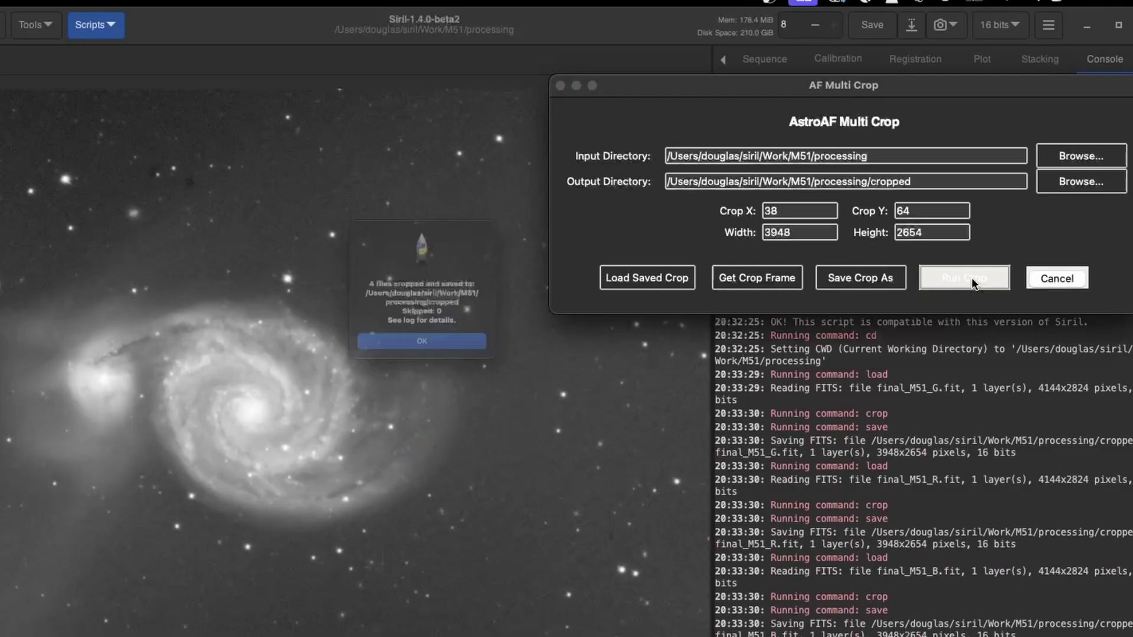
- Dismiss the earlier crop results message and open the master final_M51_B.fit
{"action": "left_click", "coordinate": [482, 365]}
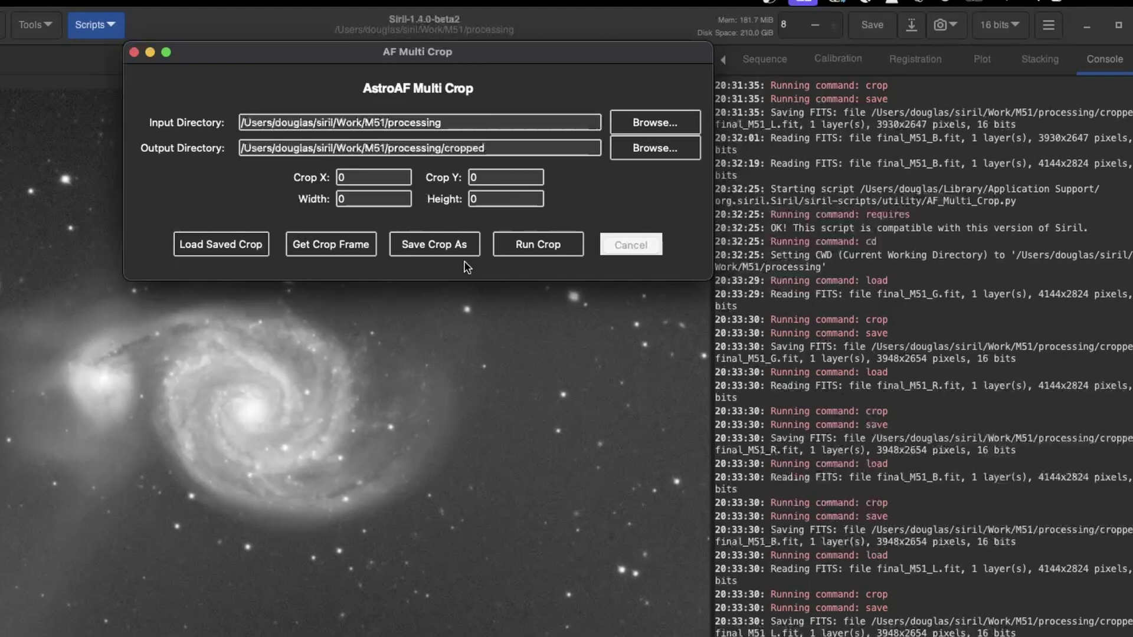
{"action": "left_click_drag", "start_coordinate": [482, 59], "coordinate": [481, 50]}
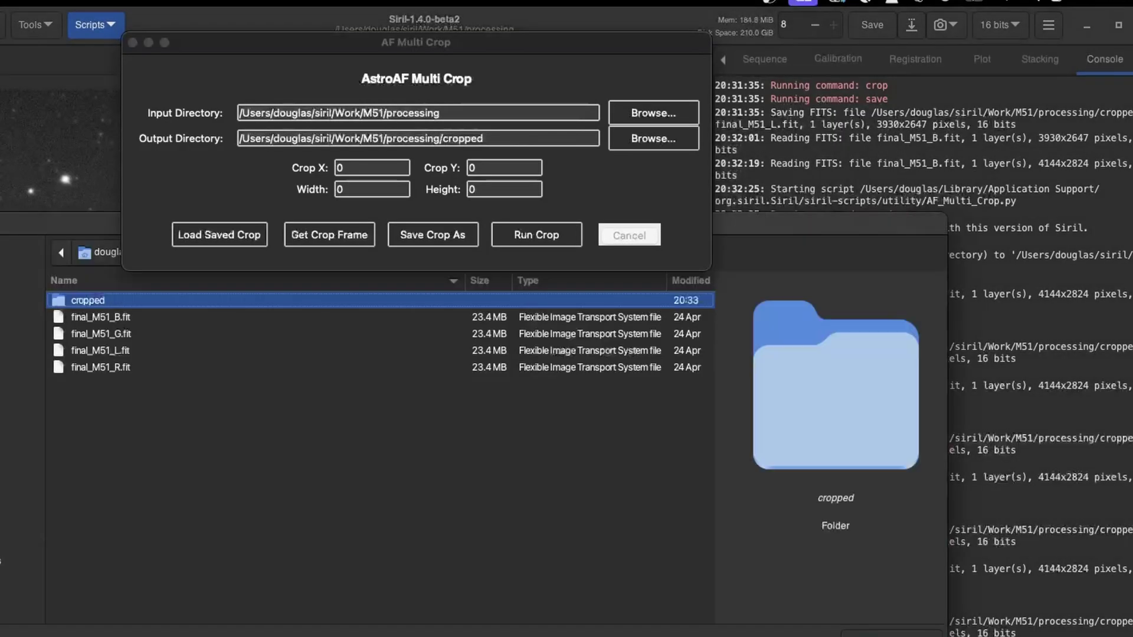
{"action": "left_click", "coordinate": [90, 312]}
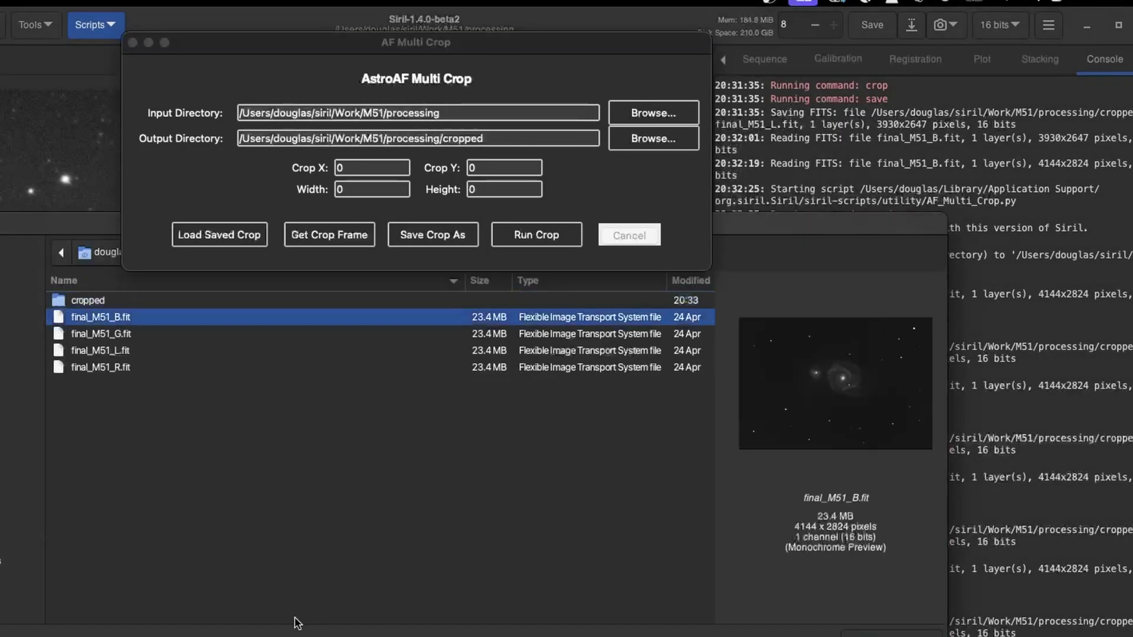
{"action": "key", "text": "Return"}
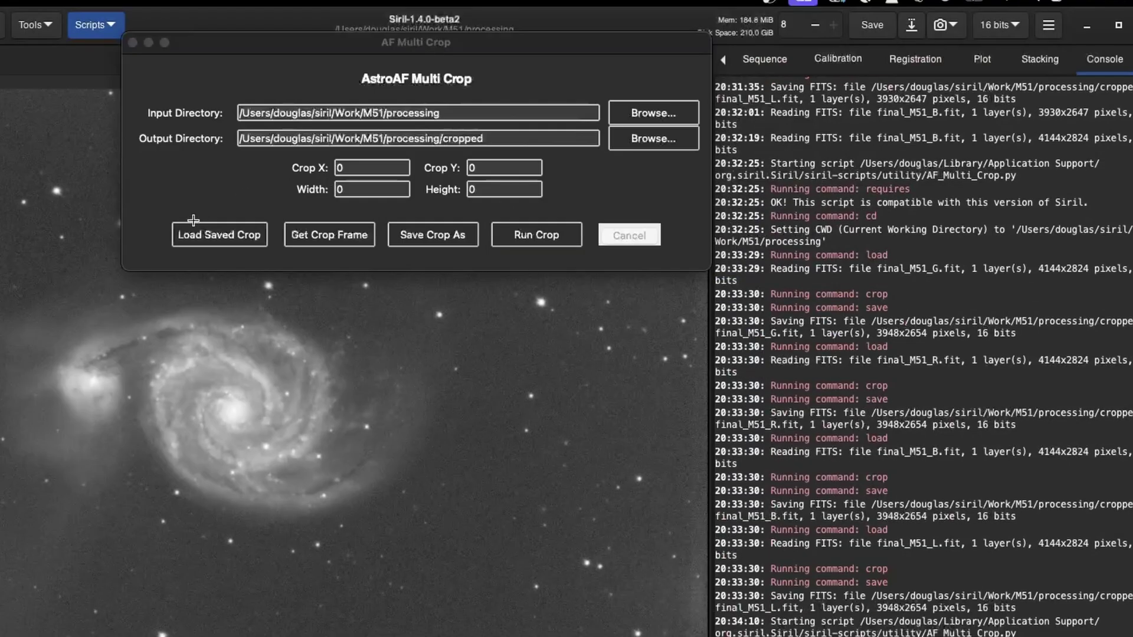
- Reload the 3948x2654 crop from cropped/3948x2654_crop.txt and re-crop the four M51 masters
{"action": "left_click", "coordinate": [219, 235]}
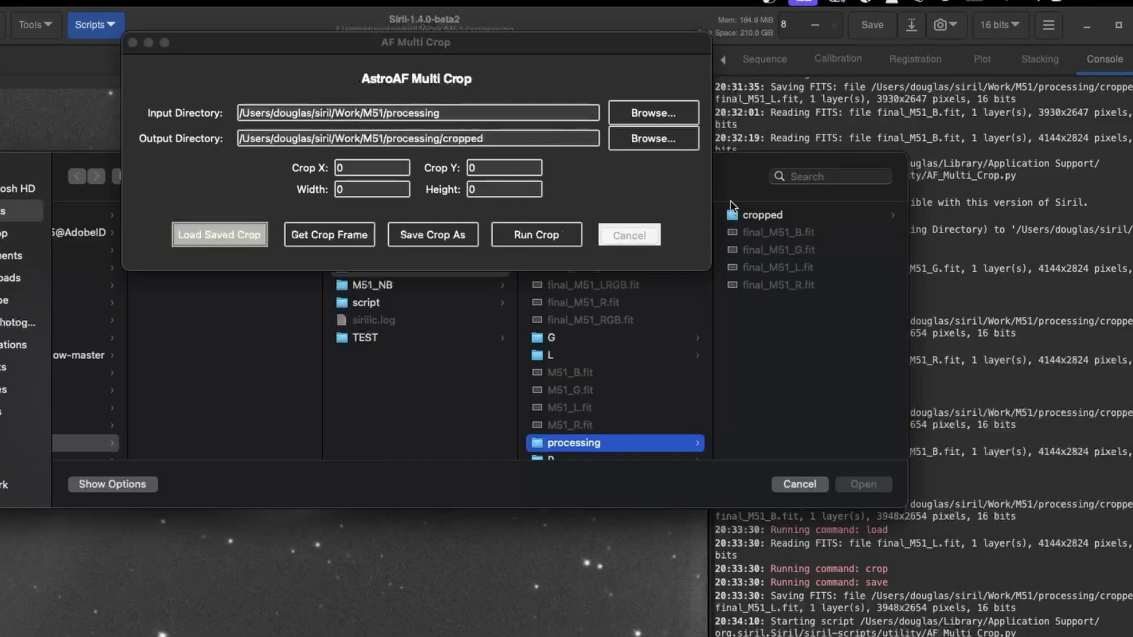
{"action": "left_click", "coordinate": [765, 215]}
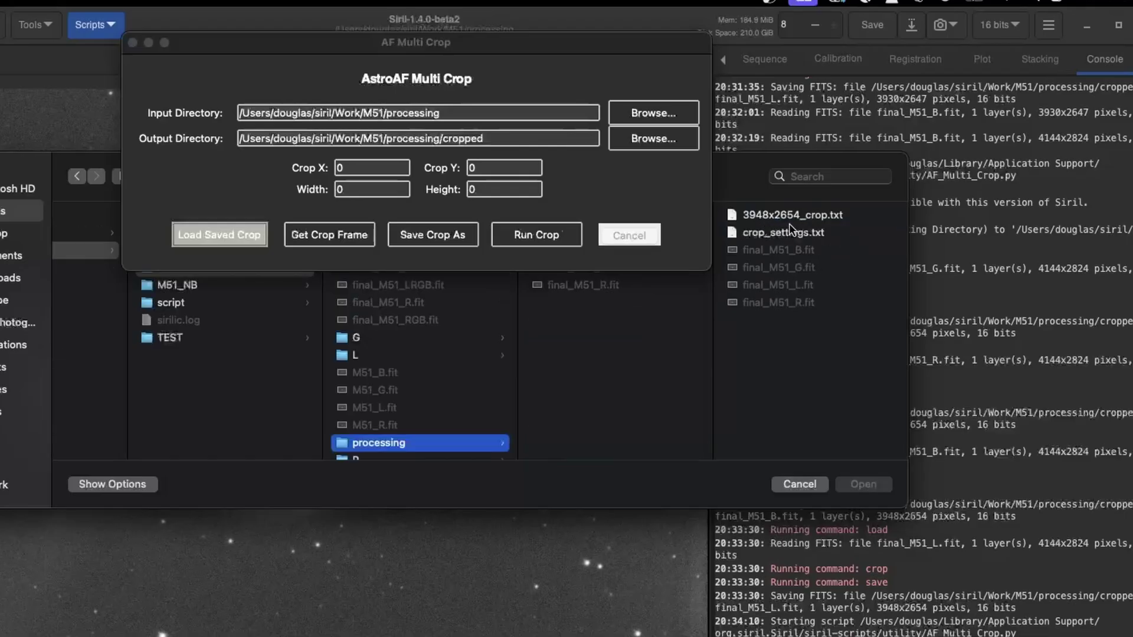
{"action": "left_click", "coordinate": [827, 216]}
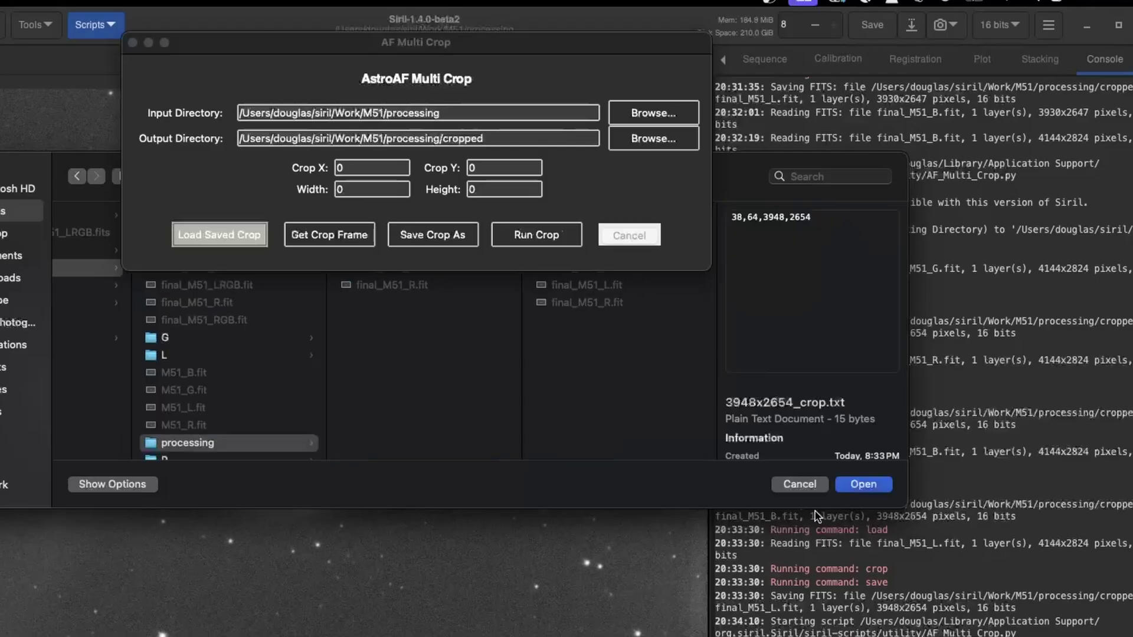
{"action": "left_click", "coordinate": [863, 485]}
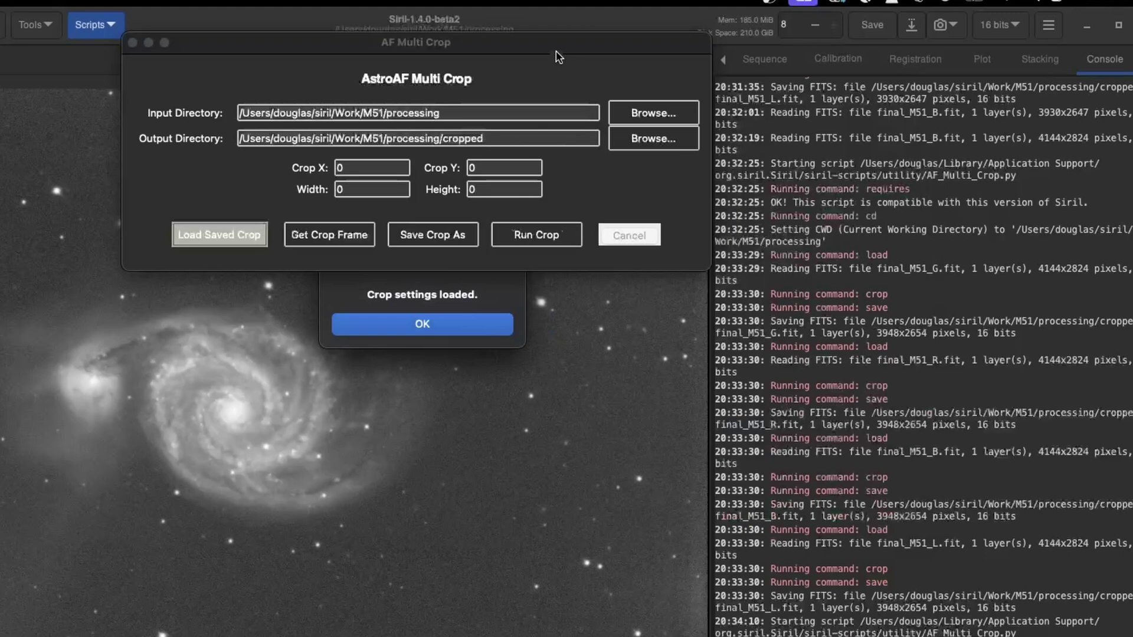
{"action": "left_click_drag", "start_coordinate": [558, 46], "coordinate": [412, 432]}
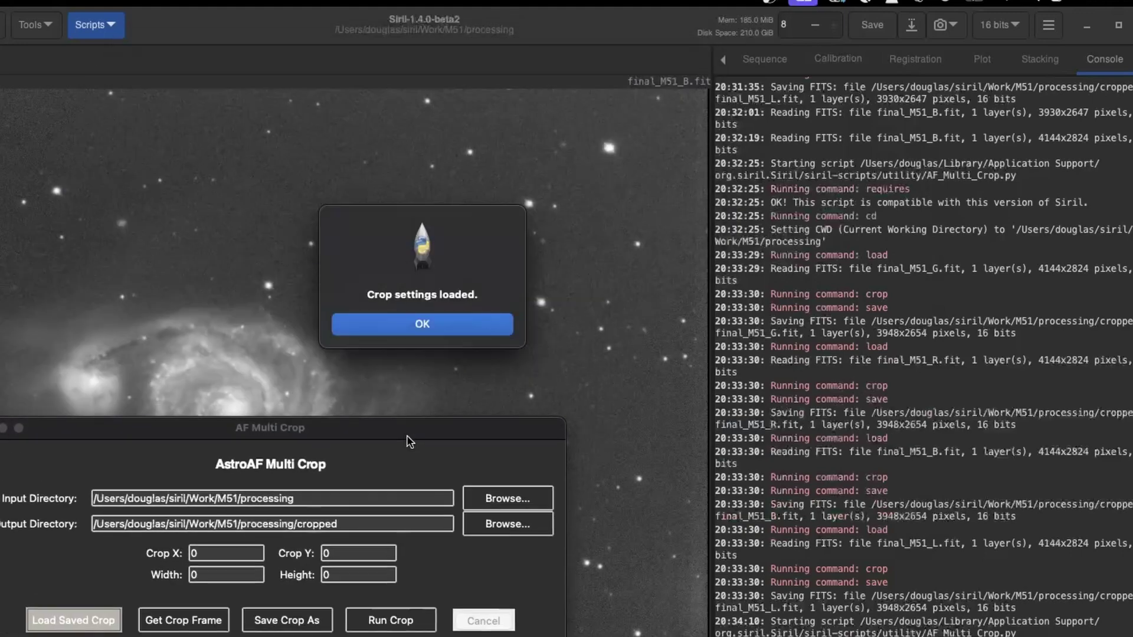
{"action": "left_click", "coordinate": [469, 328]}
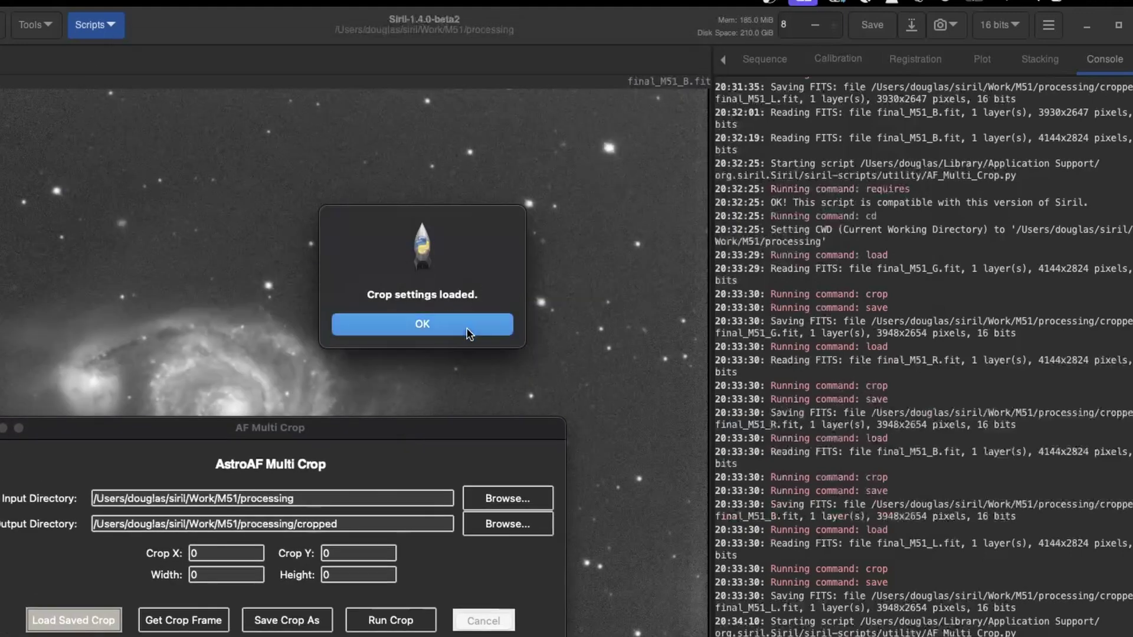
{"action": "left_click_drag", "start_coordinate": [442, 431], "coordinate": [557, 217]}
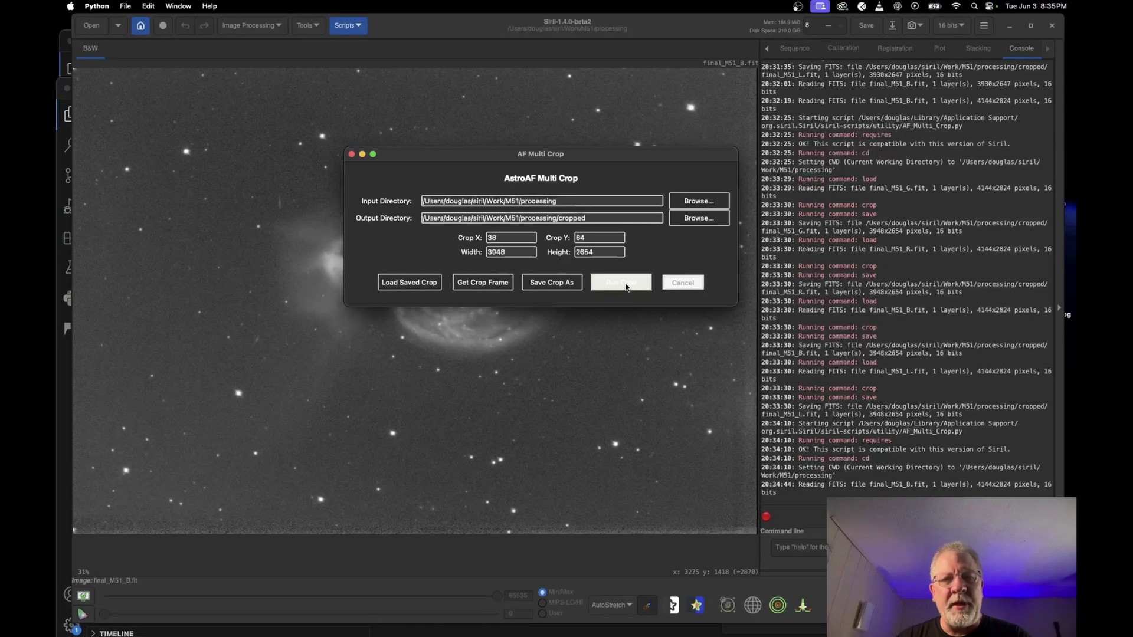
{"action": "left_click", "coordinate": [513, 416]}
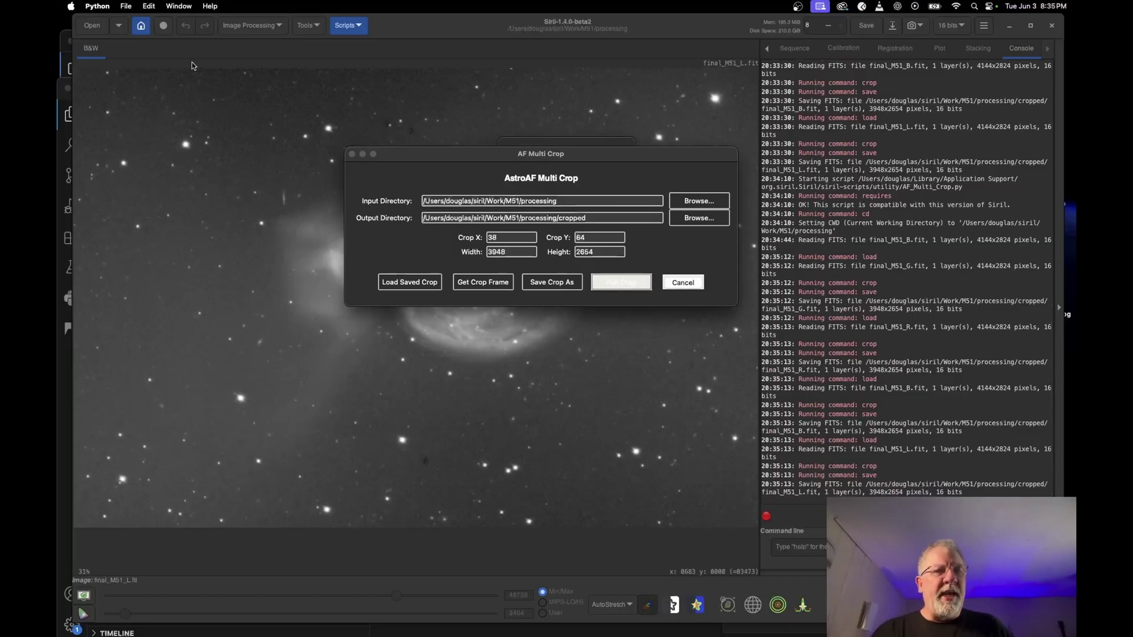
- Open the cropped 3948 × 2654 final_M51_B.fit from the processing/cropped folder
{"action": "left_click", "coordinate": [96, 28]}
{"action": "left_click", "coordinate": [94, 27]}
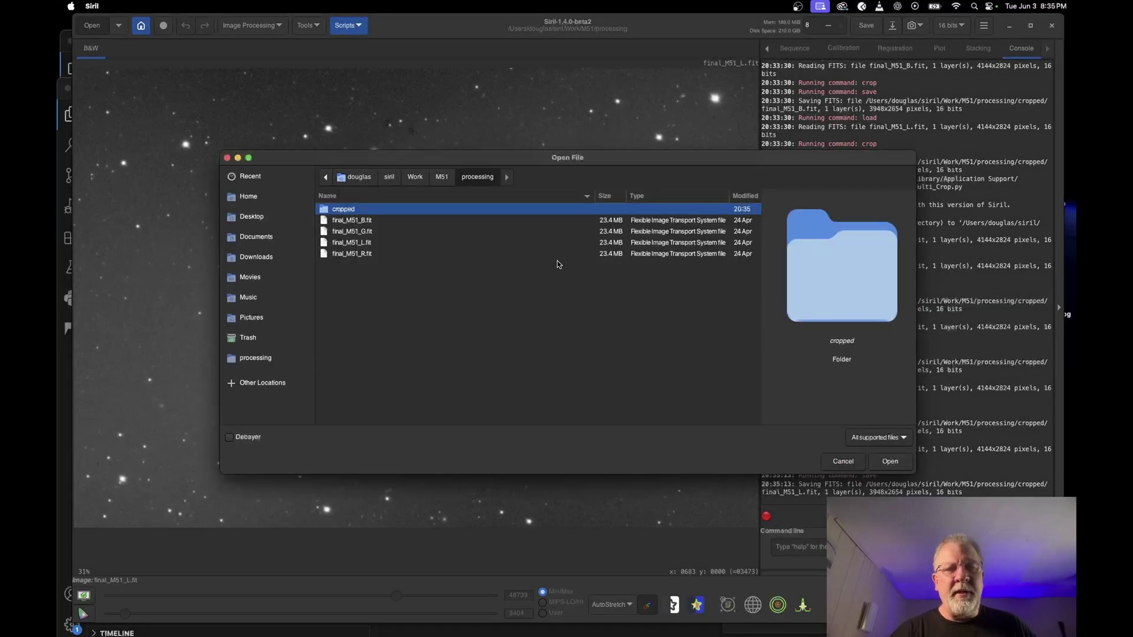
{"action": "double_click", "coordinate": [348, 210]}
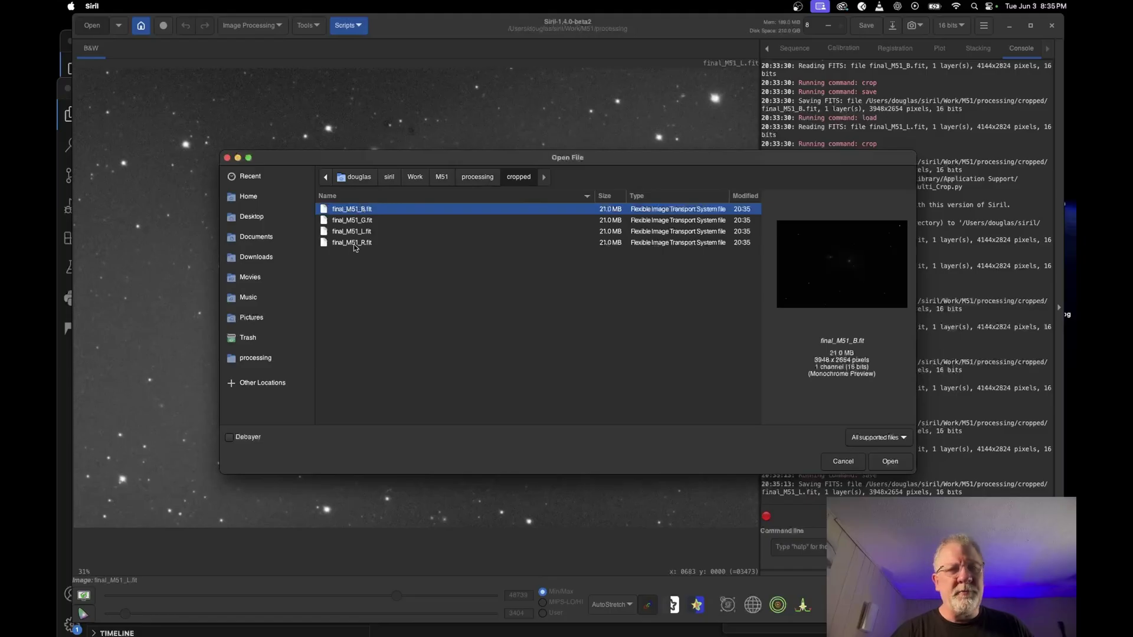
{"action": "left_click", "coordinate": [887, 464]}
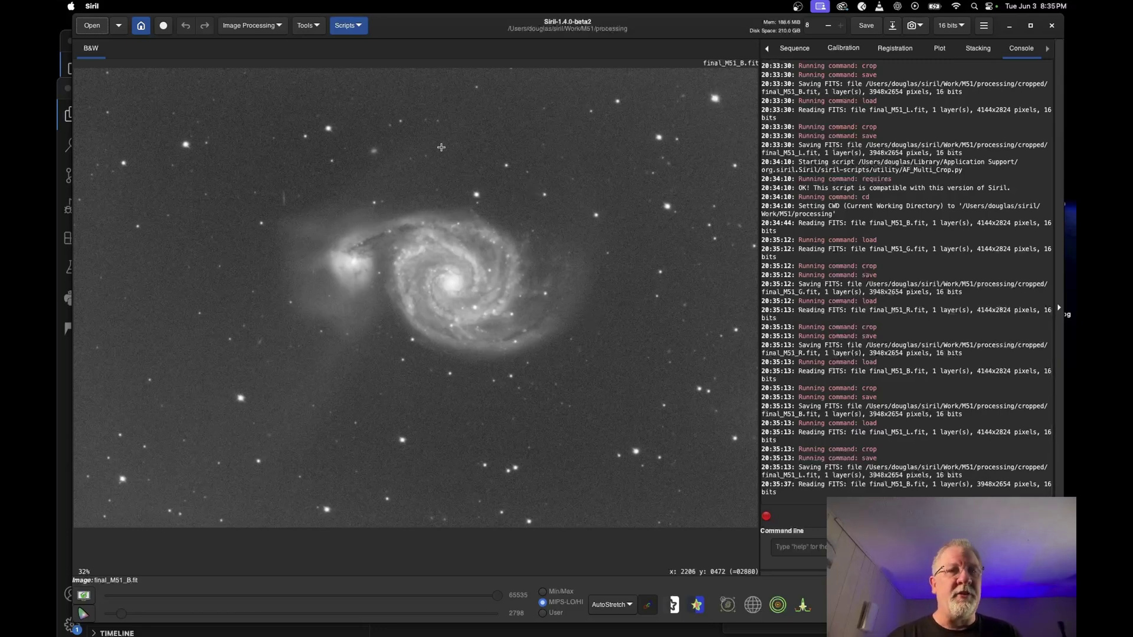
- Switch Siril's working directory to the Work/TEST subframes folder
{"action": "left_click", "coordinate": [141, 26]}
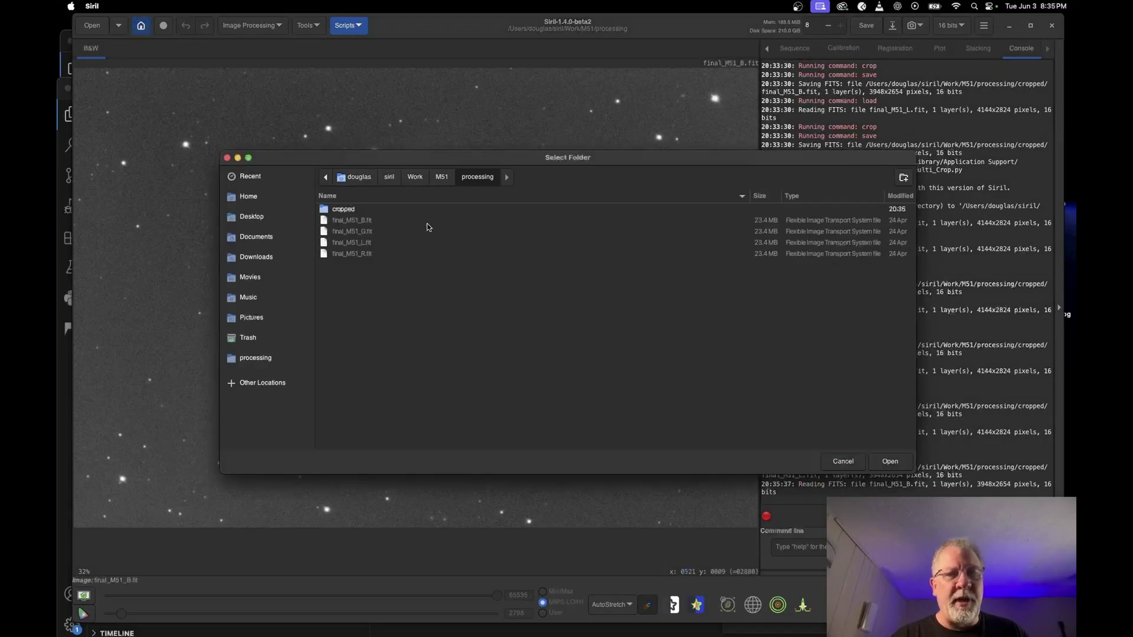
{"action": "left_click", "coordinate": [442, 177]}
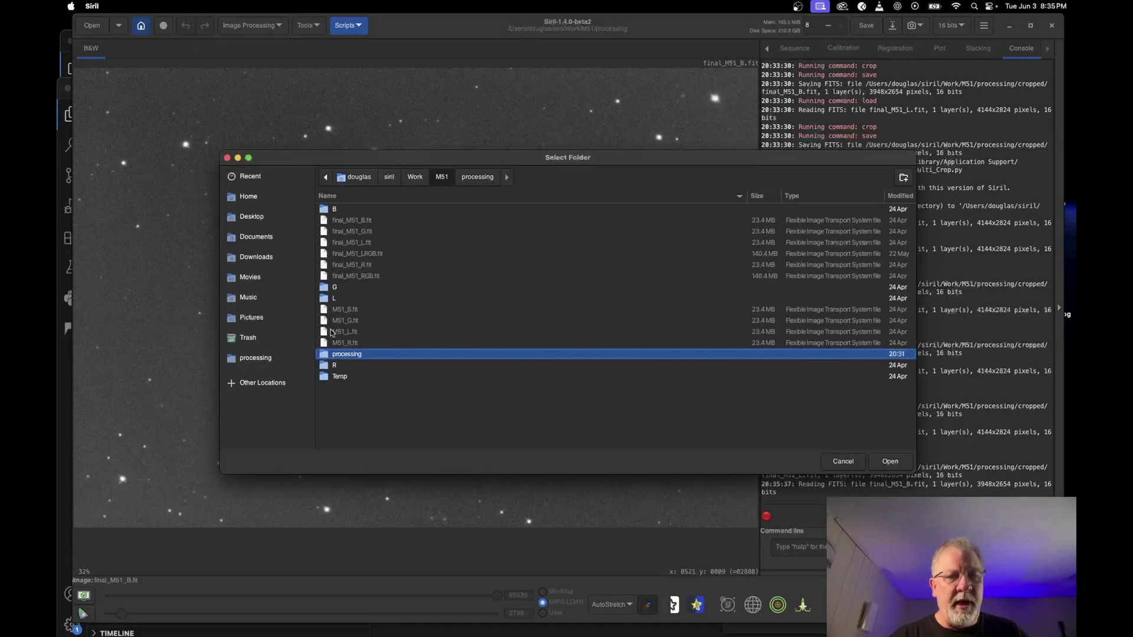
{"action": "double_click", "coordinate": [341, 377]}
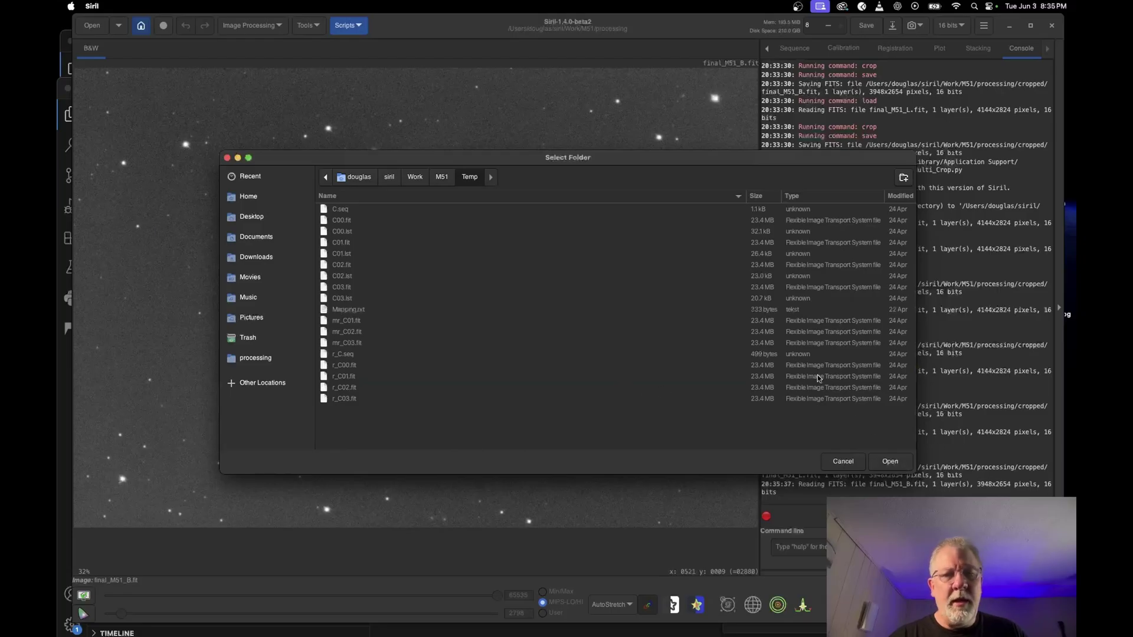
{"action": "left_click", "coordinate": [442, 177]}
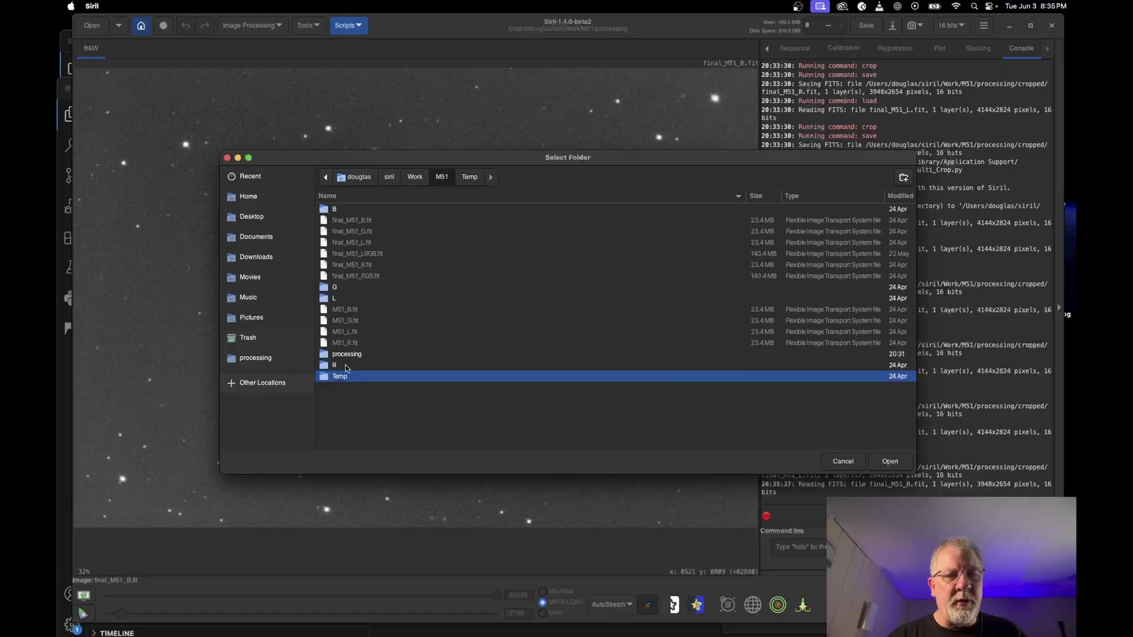
{"action": "left_click", "coordinate": [419, 178]}
{"action": "double_click", "coordinate": [341, 288]}
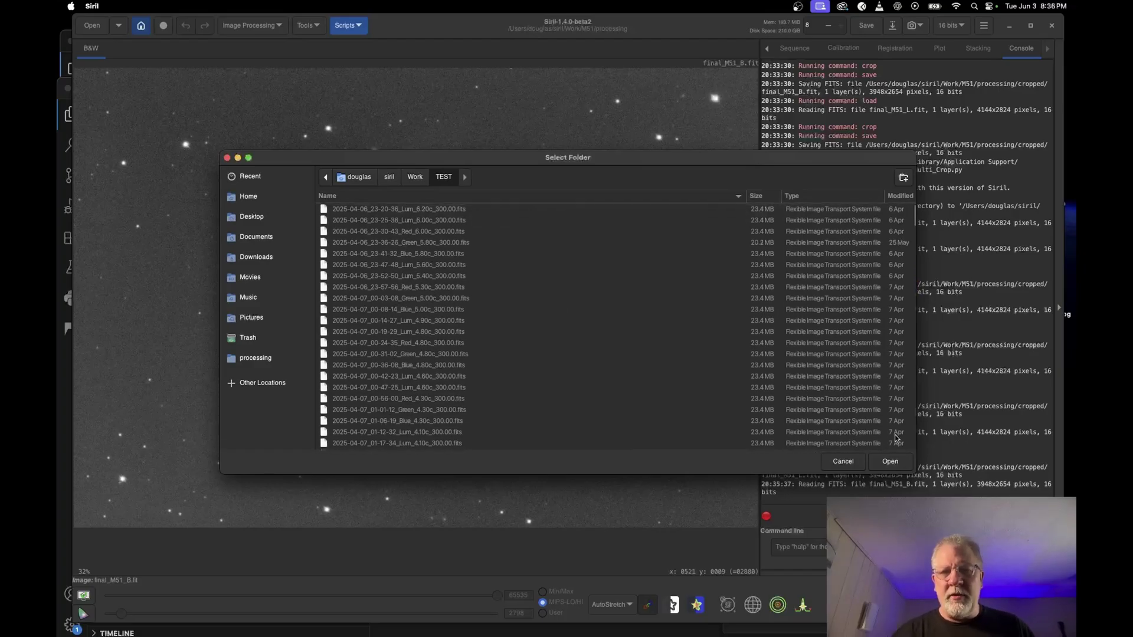
{"action": "left_click", "coordinate": [889, 461]}
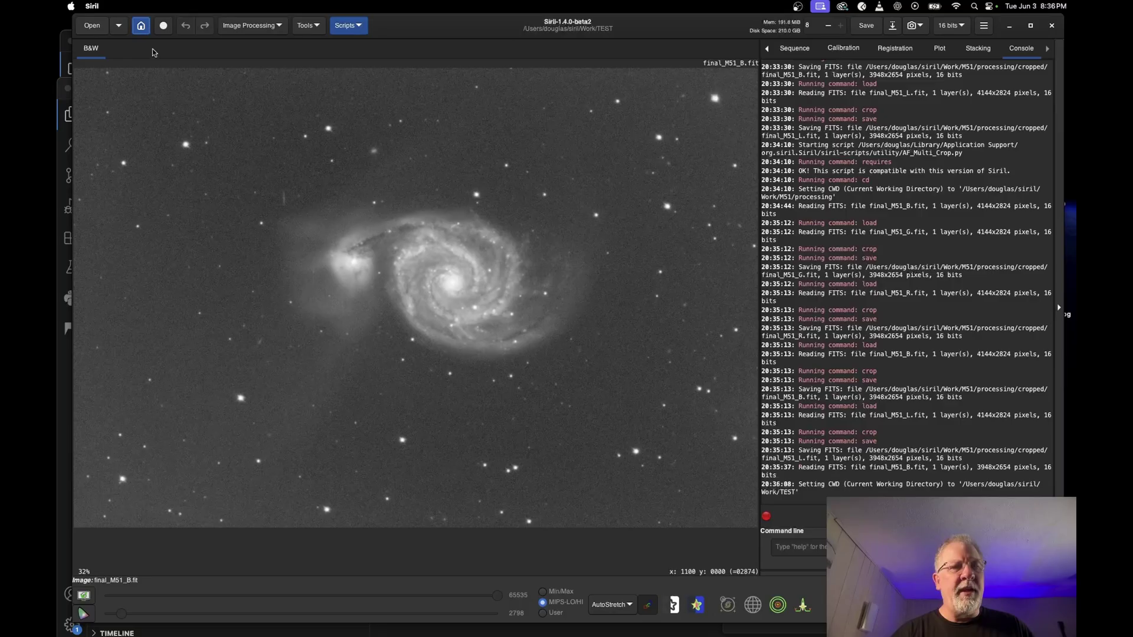
- Load the first TEST Lum subframe and launch the AF_Multi_Crop.py Python script
{"action": "left_click", "coordinate": [83, 31]}
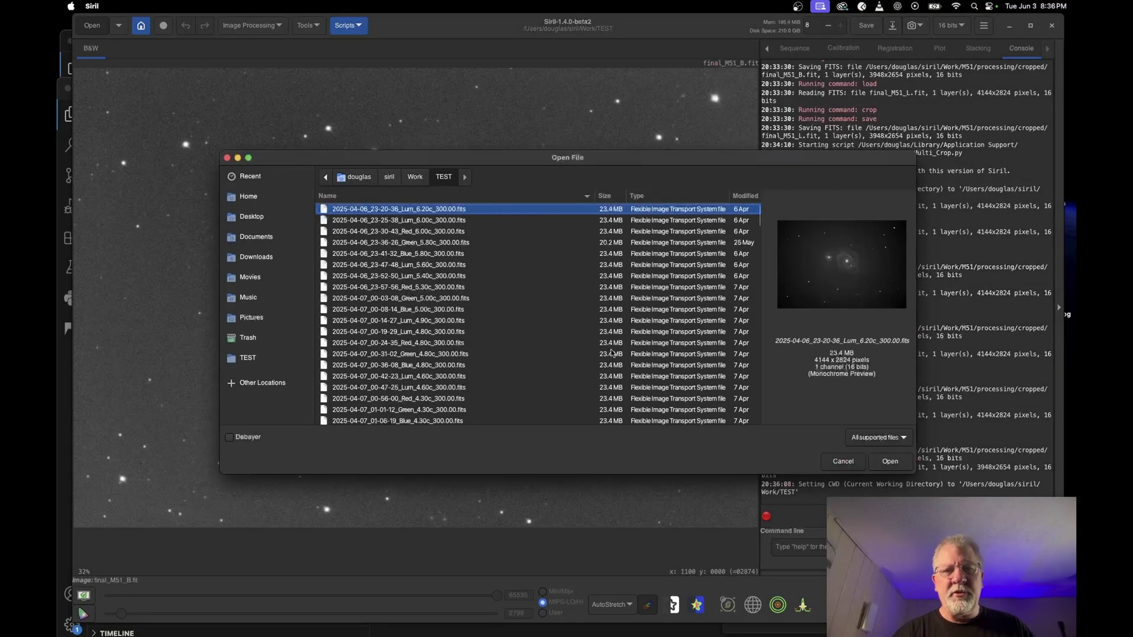
{"action": "left_click", "coordinate": [896, 464]}
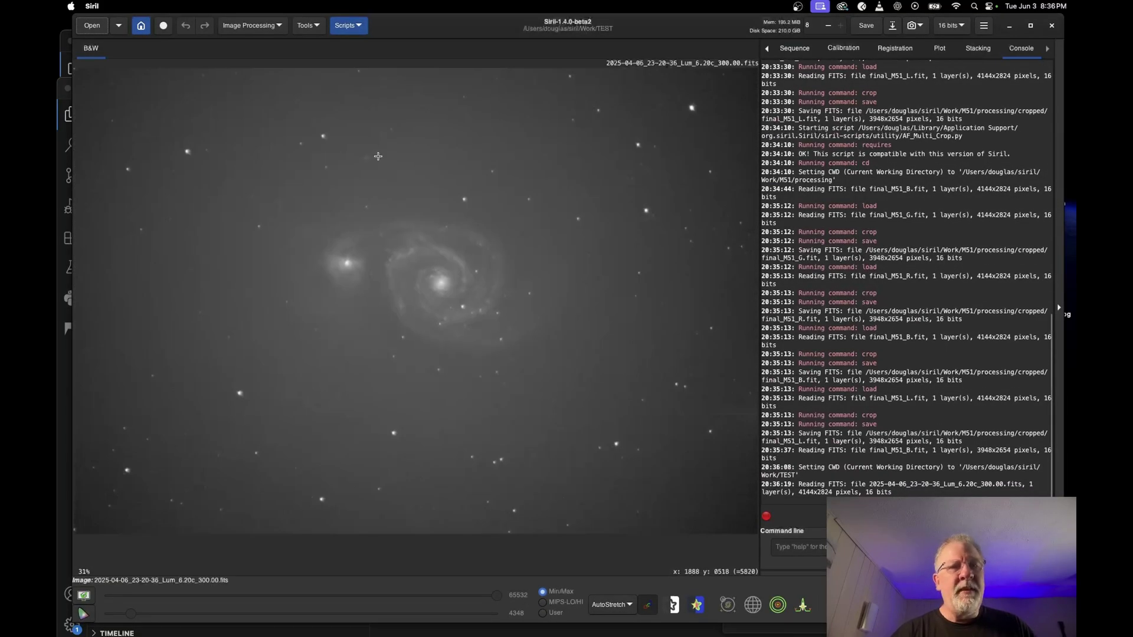
{"action": "left_click", "coordinate": [353, 26]}
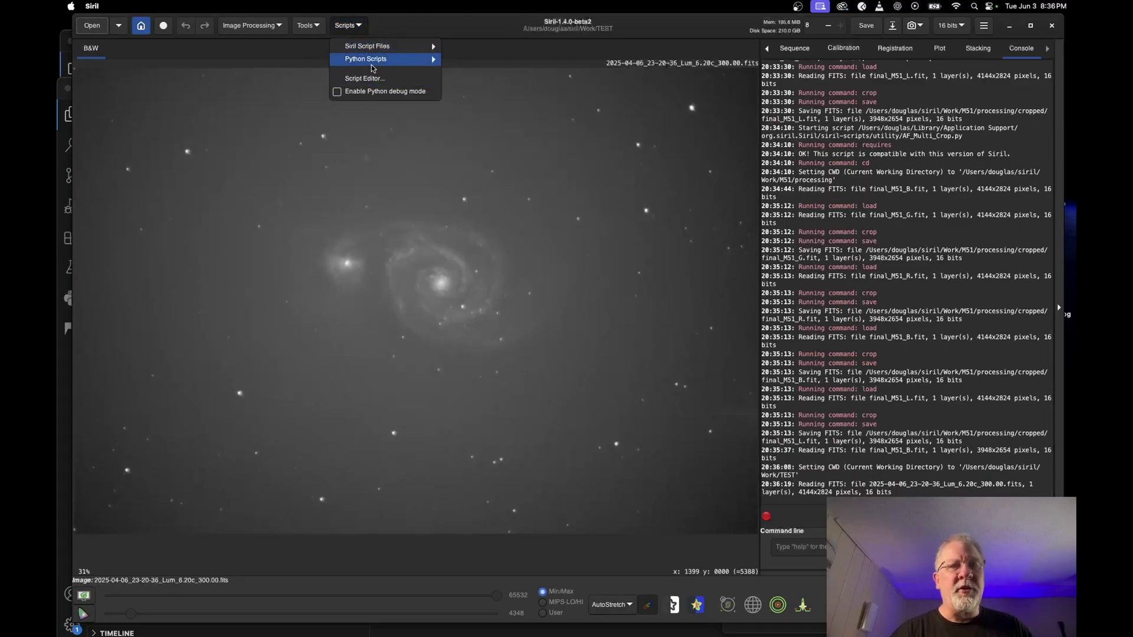
{"action": "mouse_move", "coordinate": [378, 59]}
{"action": "left_click", "coordinate": [482, 58]}
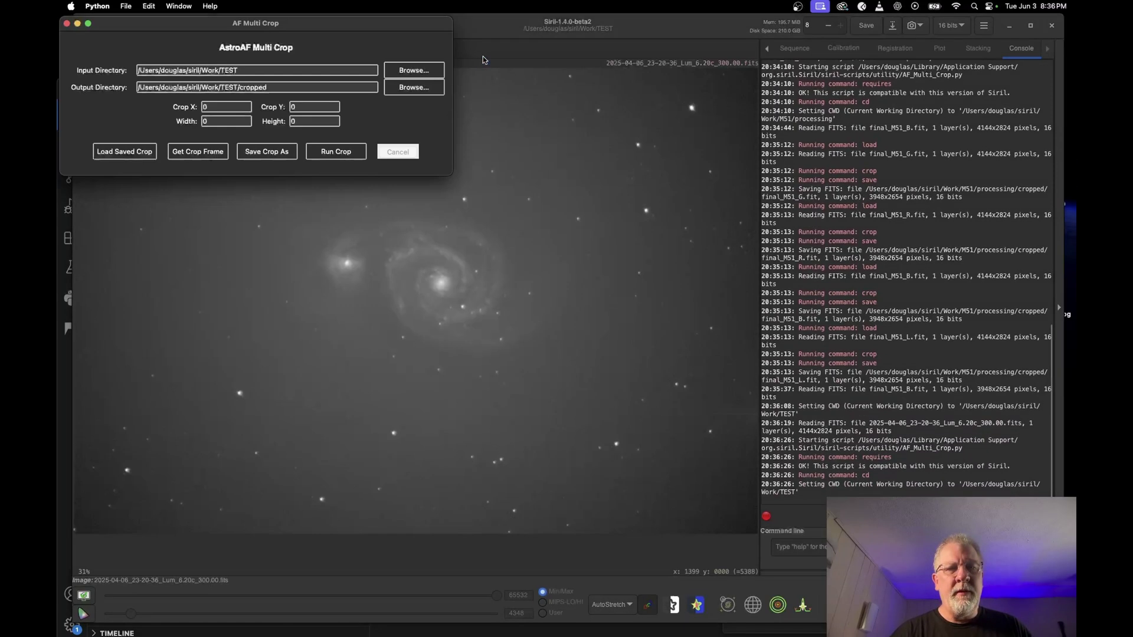
- Draw a near-full-frame selection and capture it as a 4077 × 2734 crop at X 38, Y 45
{"action": "left_click_drag", "start_coordinate": [349, 23], "coordinate": [797, 67]}
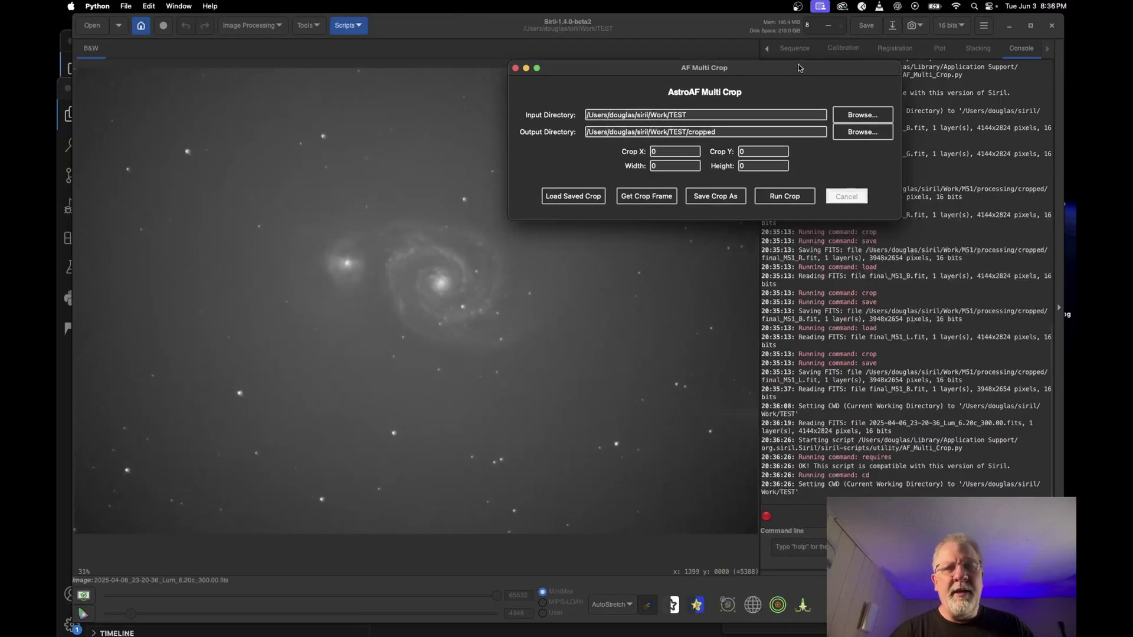
{"action": "left_click", "coordinate": [87, 79]}
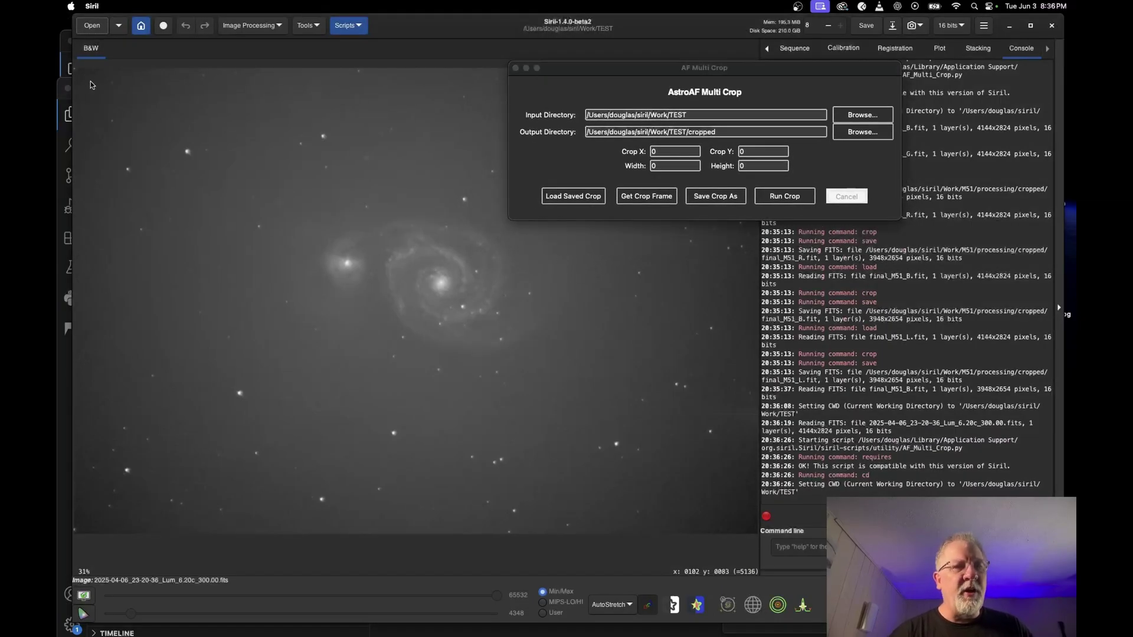
{"action": "left_click_drag", "start_coordinate": [84, 79], "coordinate": [753, 526]}
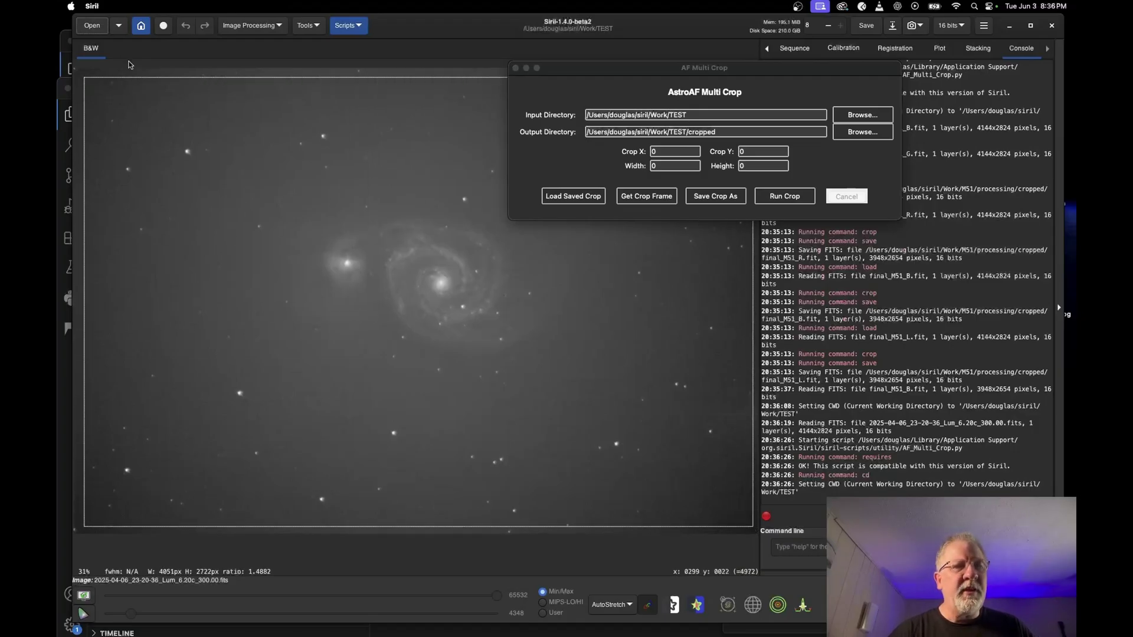
{"action": "left_click_drag", "start_coordinate": [191, 77], "coordinate": [191, 73]}
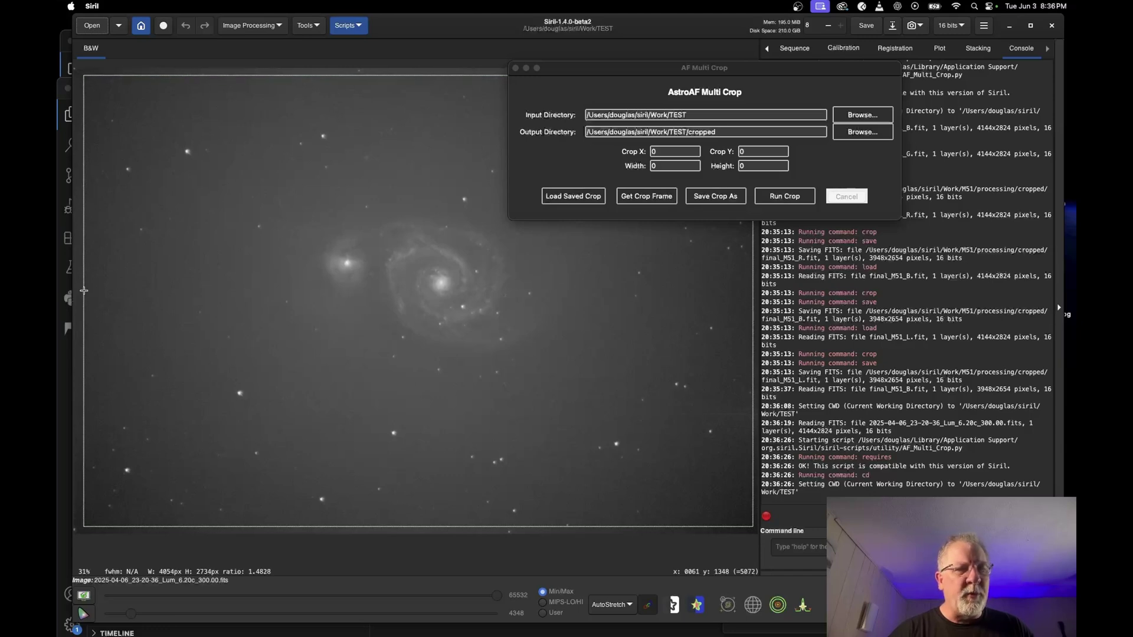
{"action": "left_click_drag", "start_coordinate": [84, 290], "coordinate": [80, 290]}
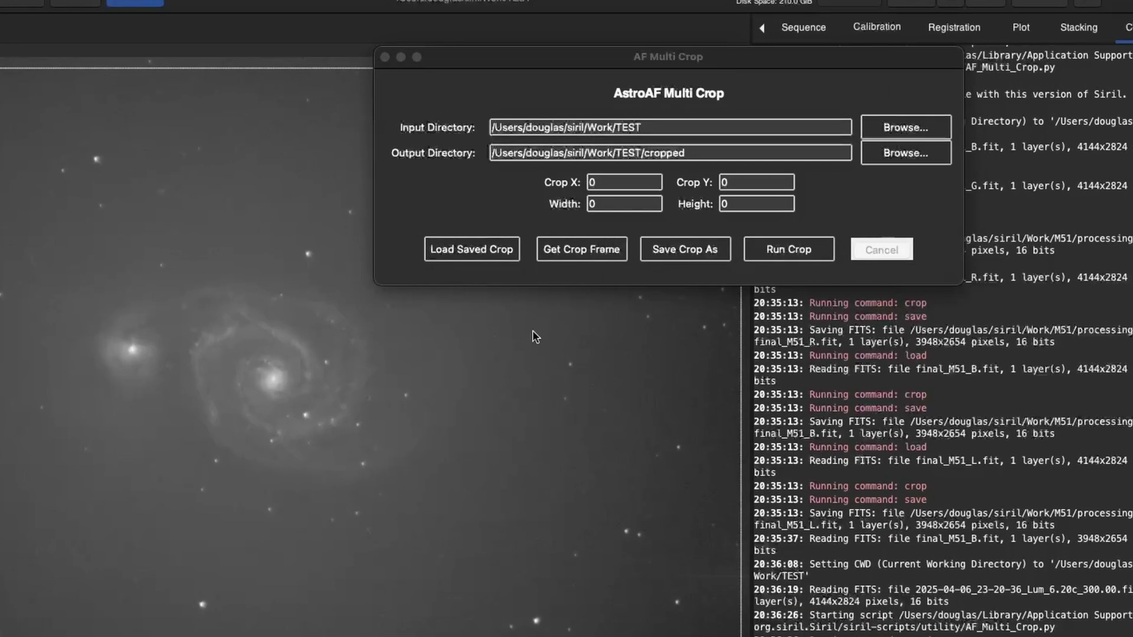
{"action": "left_click", "coordinate": [587, 252]}
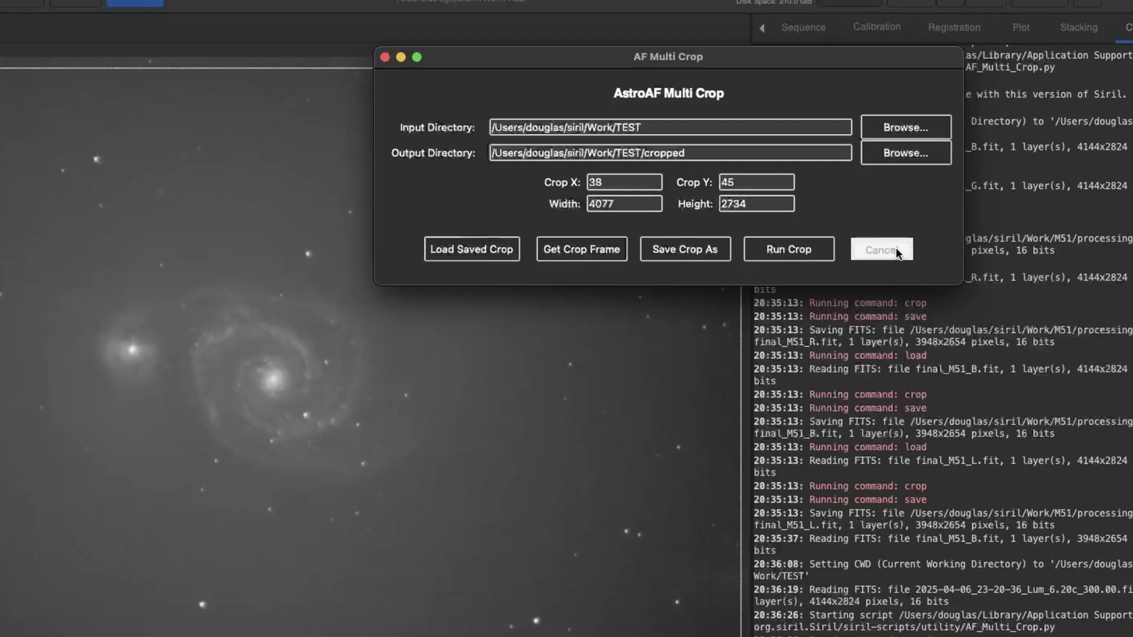
{"action": "left_click_drag", "start_coordinate": [877, 59], "coordinate": [646, 34]}
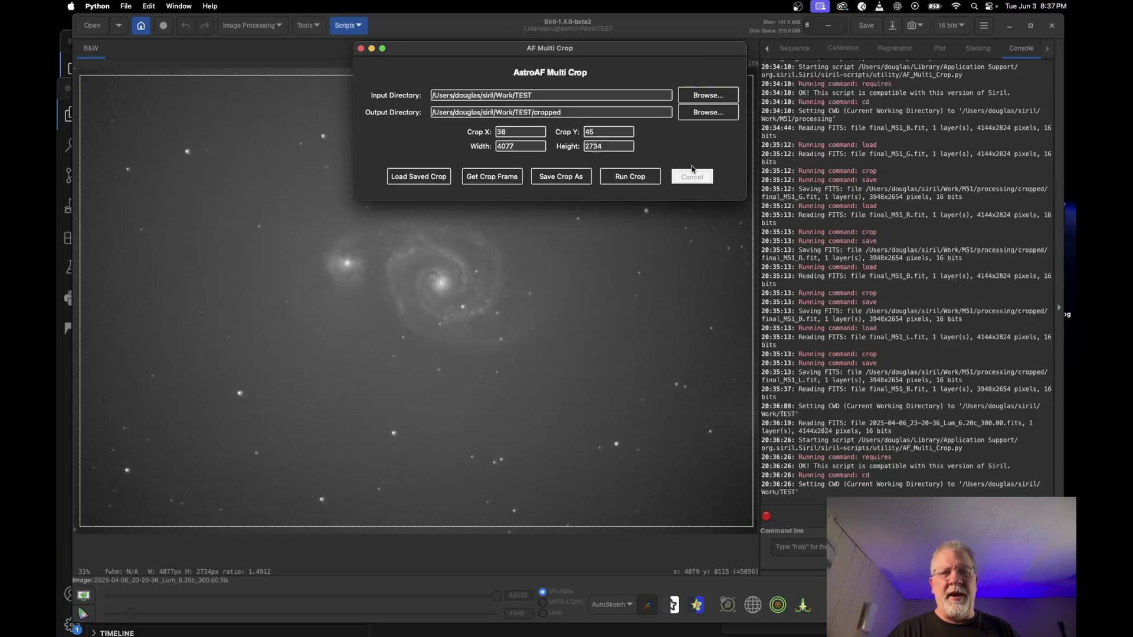
- Batch-crop the TEST subframes into TEST/cropped and review the log: 206 cropped, 17 skipped
{"action": "left_click", "coordinate": [629, 179]}
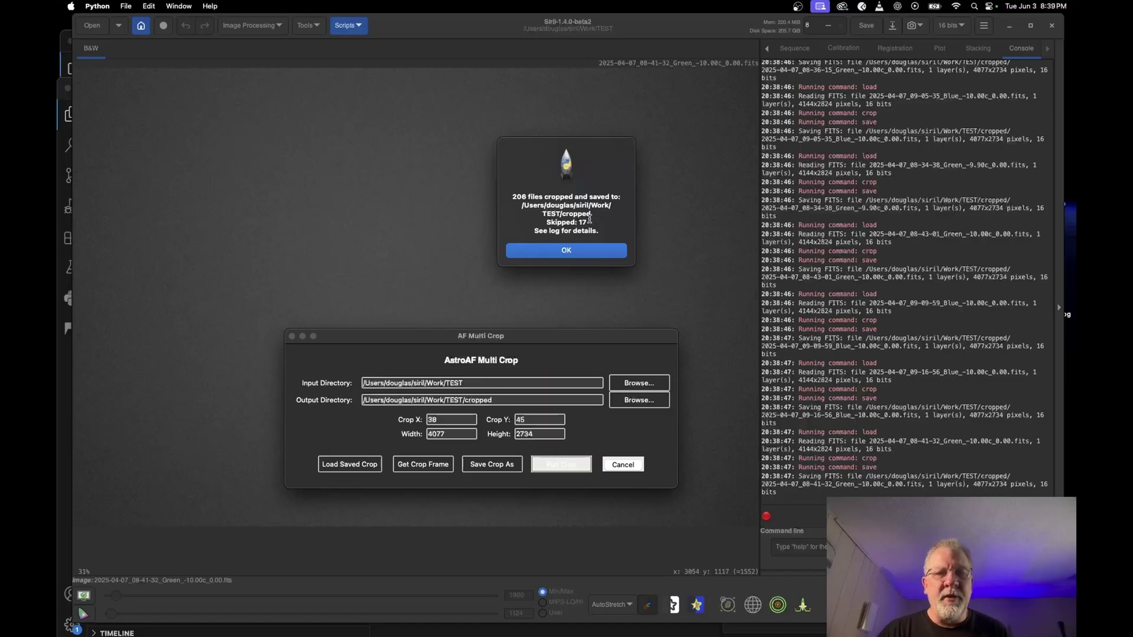
{"action": "scroll", "coordinate": [865, 236], "scroll_direction": "up", "scroll_amount": 10}
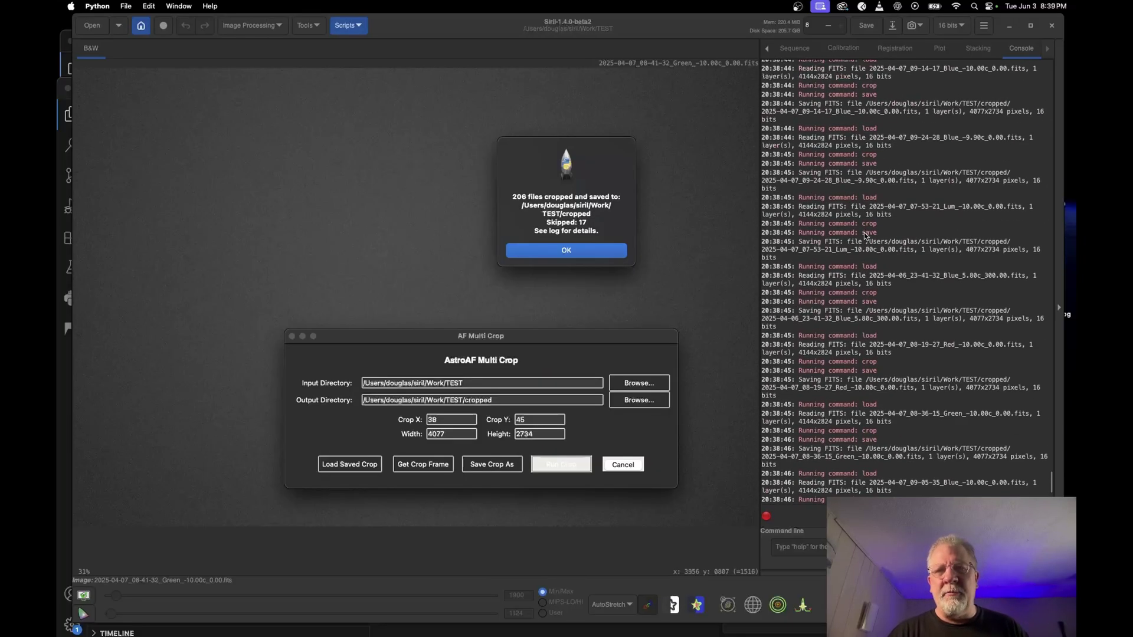
{"action": "scroll", "coordinate": [865, 236], "scroll_direction": "up", "scroll_amount": 12}
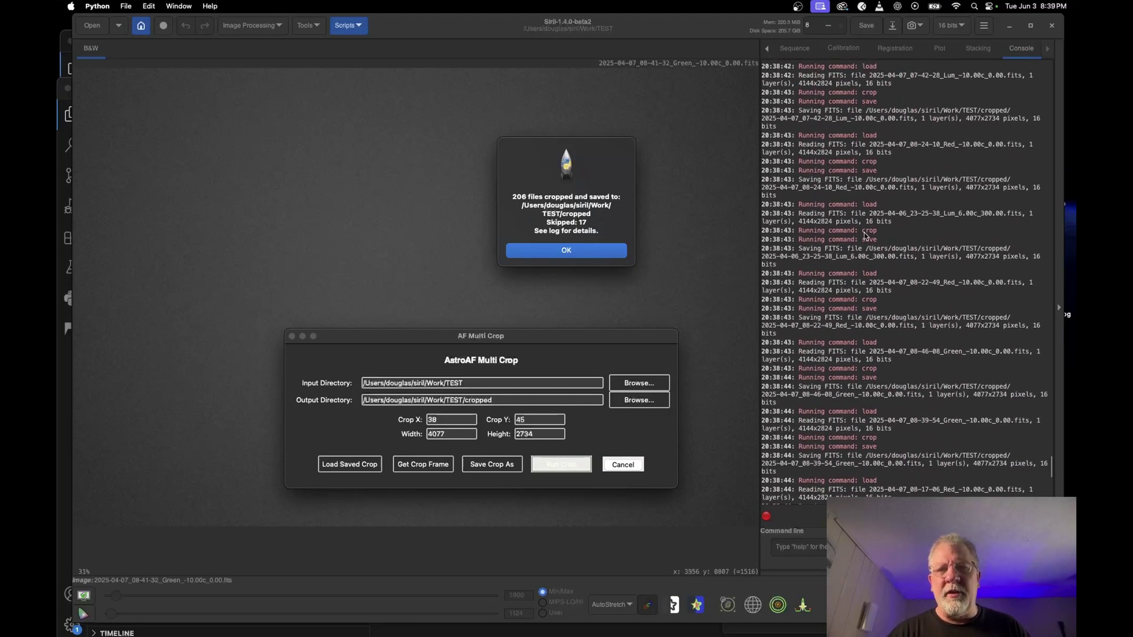
{"action": "scroll", "coordinate": [864, 236], "scroll_direction": "up", "scroll_amount": 15}
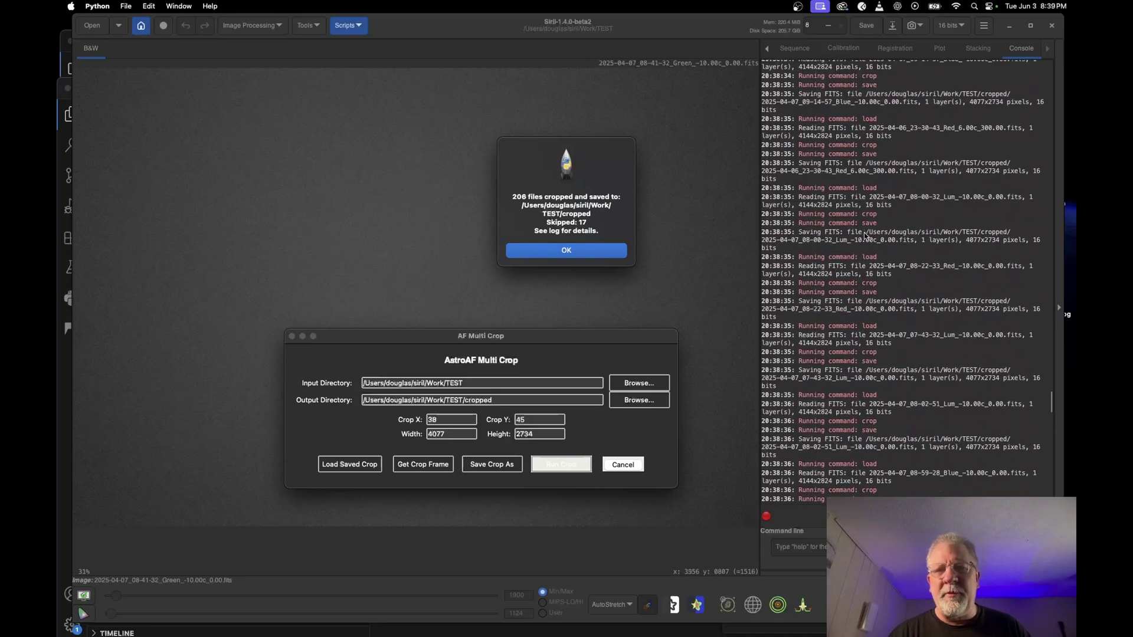
{"action": "scroll", "coordinate": [864, 235], "scroll_direction": "up", "scroll_amount": 15}
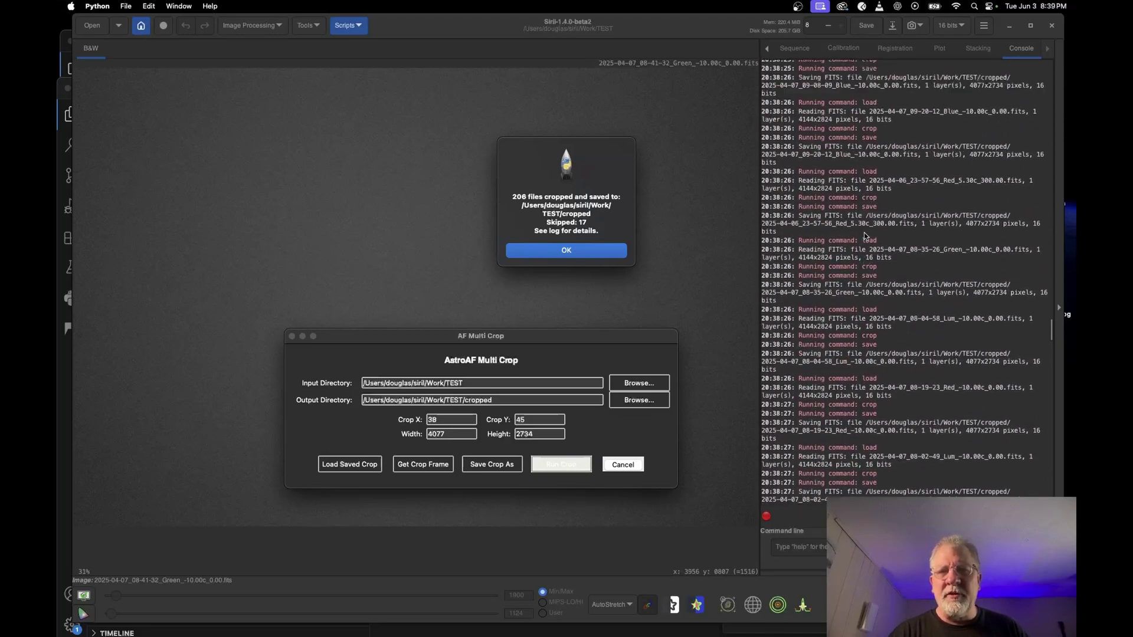
{"action": "scroll", "coordinate": [865, 236], "scroll_direction": "up", "scroll_amount": 15}
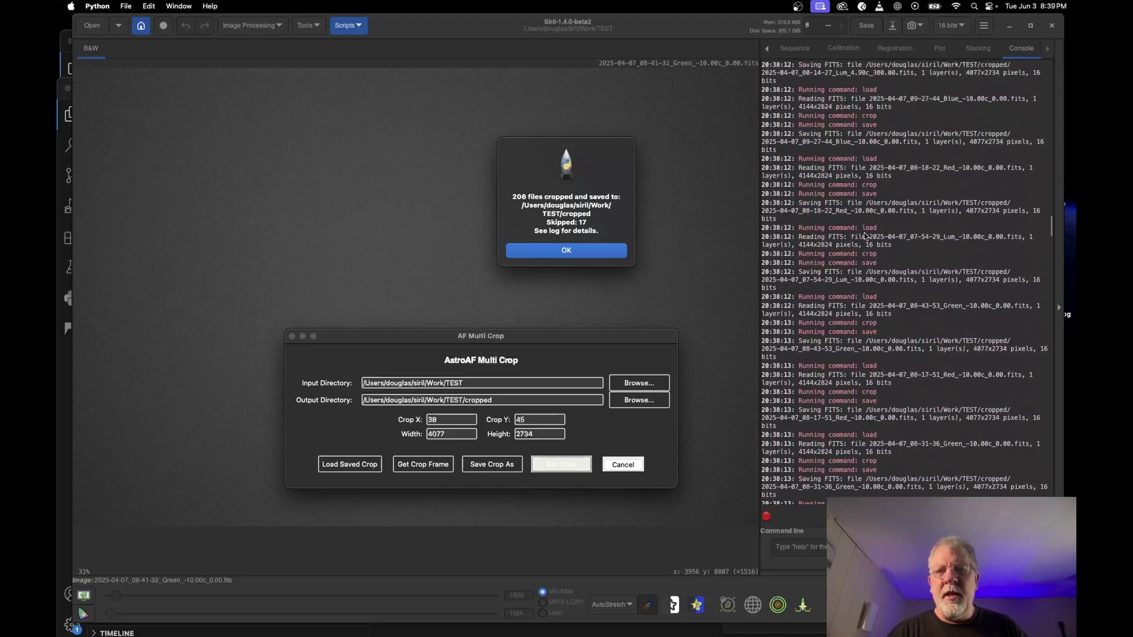
{"action": "scroll", "coordinate": [864, 236], "scroll_direction": "up", "scroll_amount": 15}
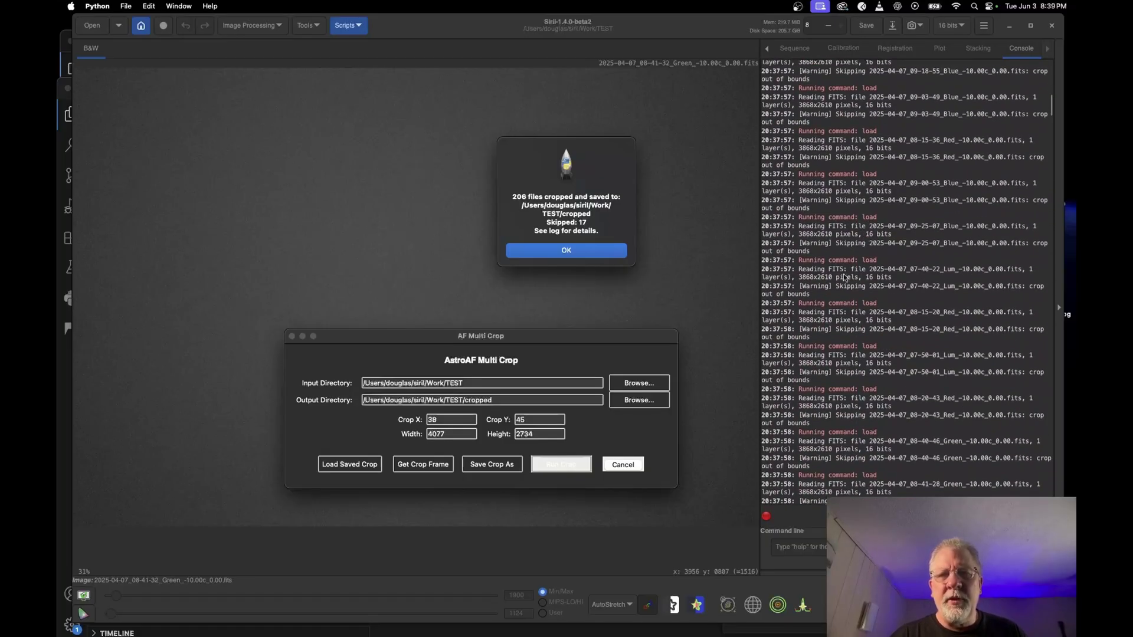
{"action": "scroll", "coordinate": [844, 277], "scroll_direction": "down", "scroll_amount": 10}
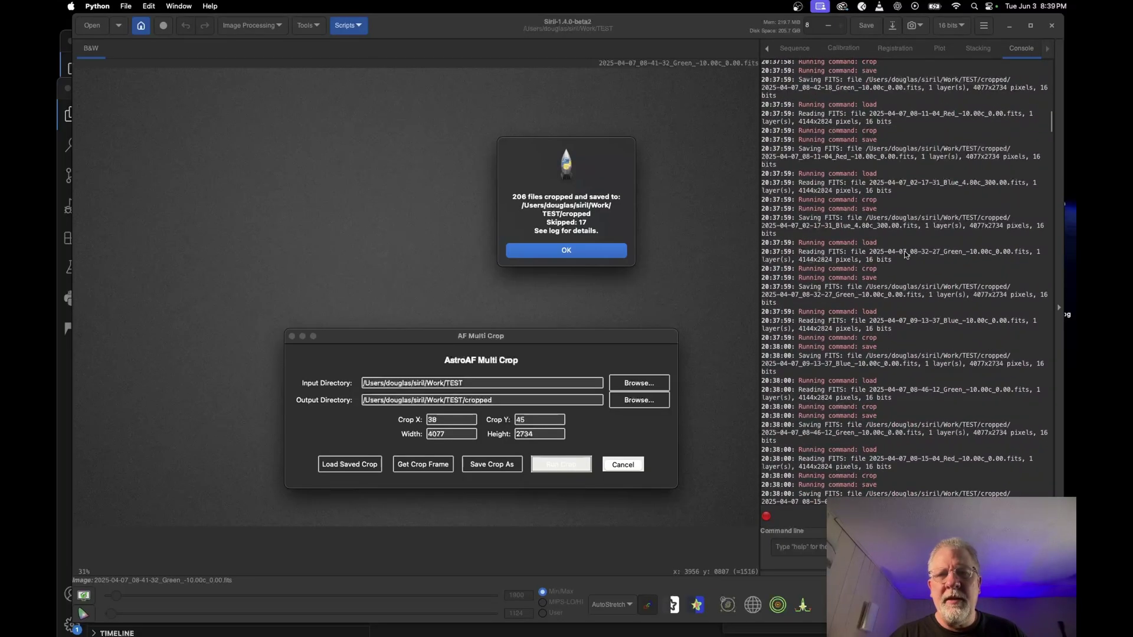
{"action": "scroll", "coordinate": [893, 257], "scroll_direction": "up", "scroll_amount": 10}
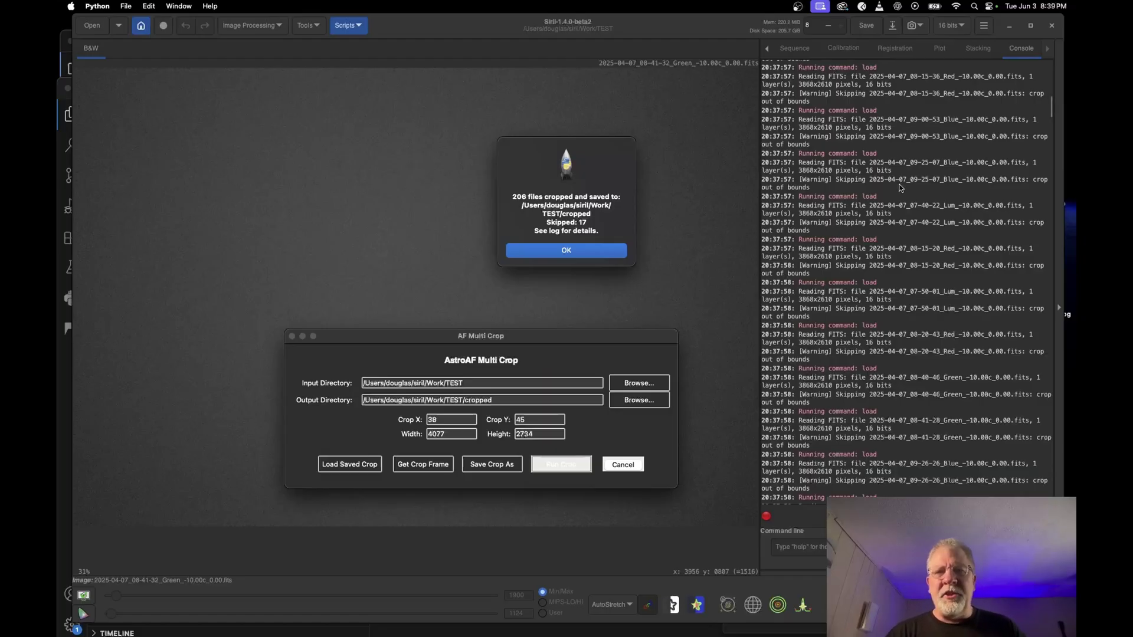
{"action": "scroll", "coordinate": [899, 188], "scroll_direction": "down", "scroll_amount": 10}
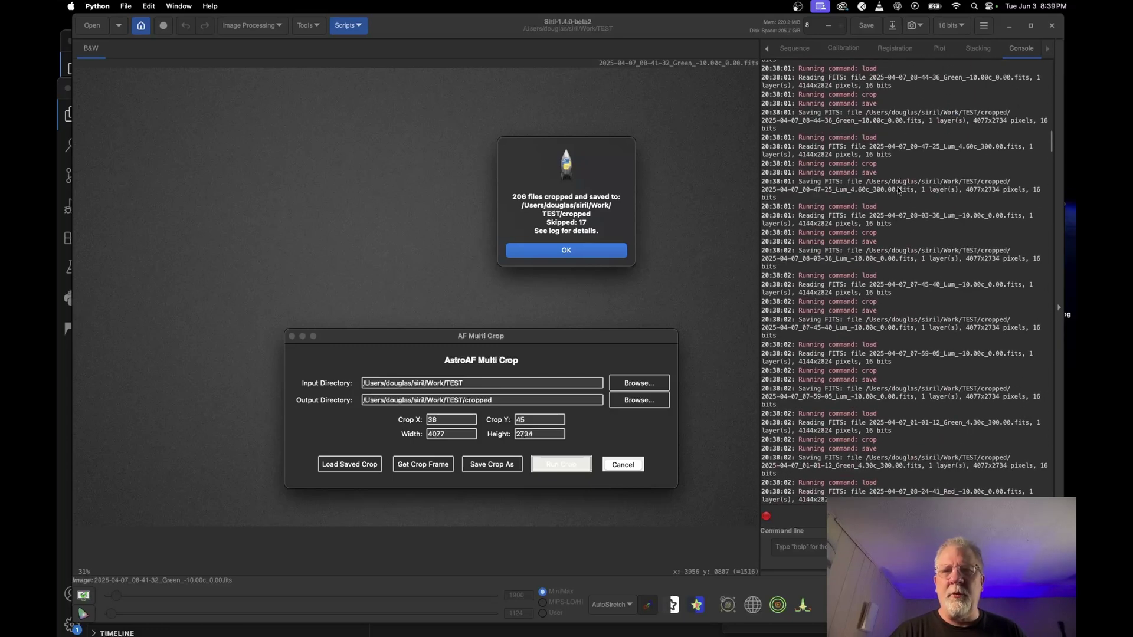
{"action": "scroll", "coordinate": [931, 144], "scroll_direction": "down", "scroll_amount": 10}
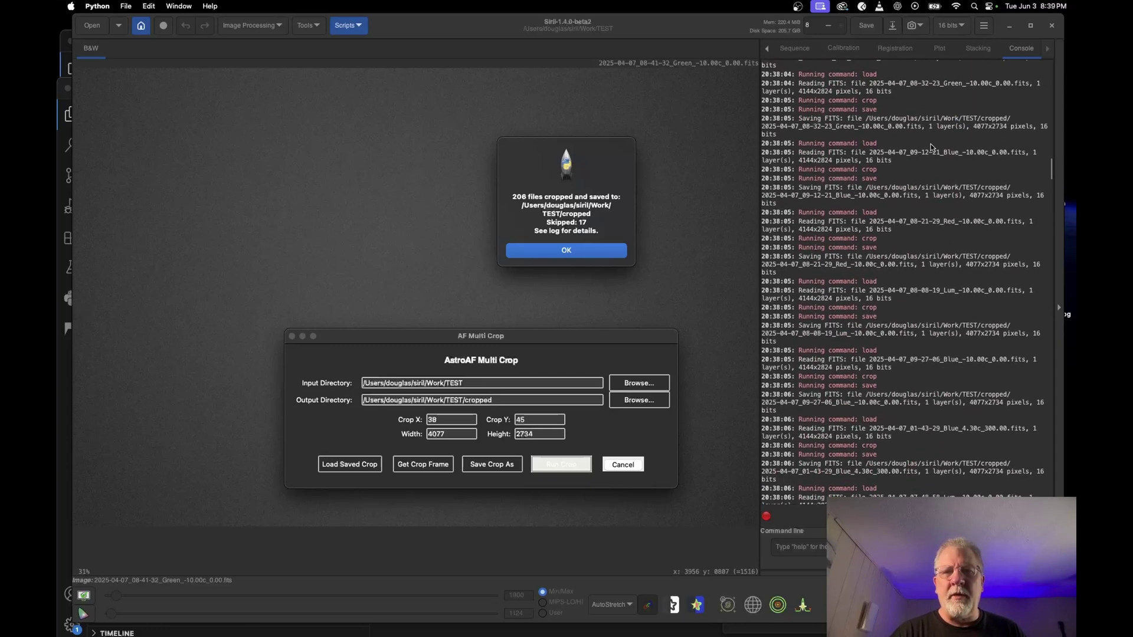
{"action": "scroll", "coordinate": [930, 147], "scroll_direction": "down", "scroll_amount": 10}
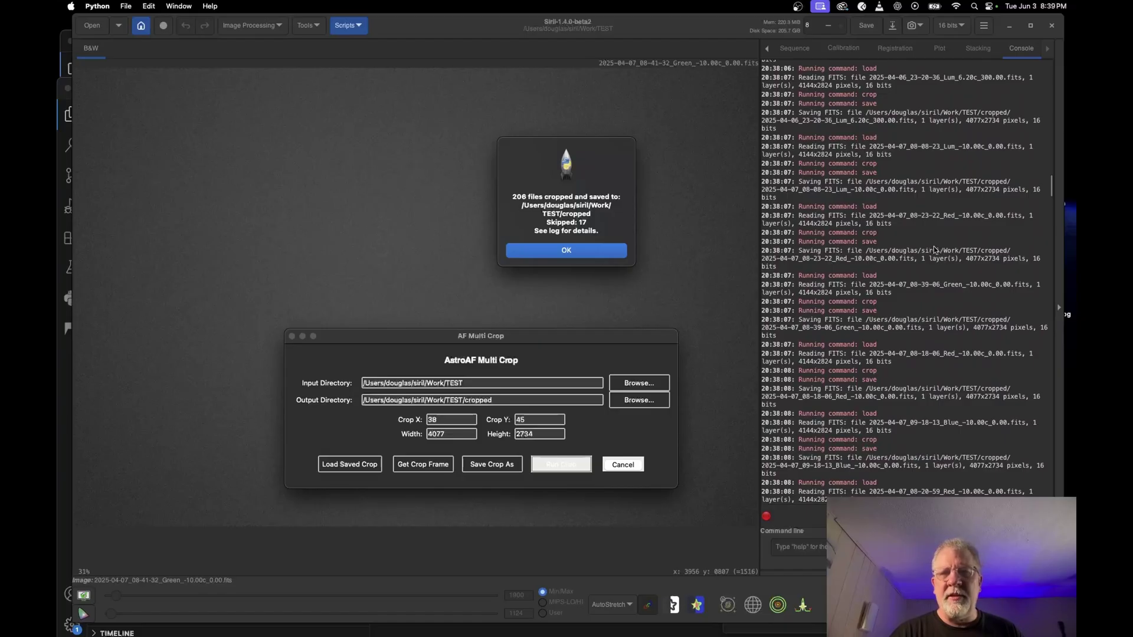
{"action": "scroll", "coordinate": [926, 253], "scroll_direction": "down", "scroll_amount": 10}
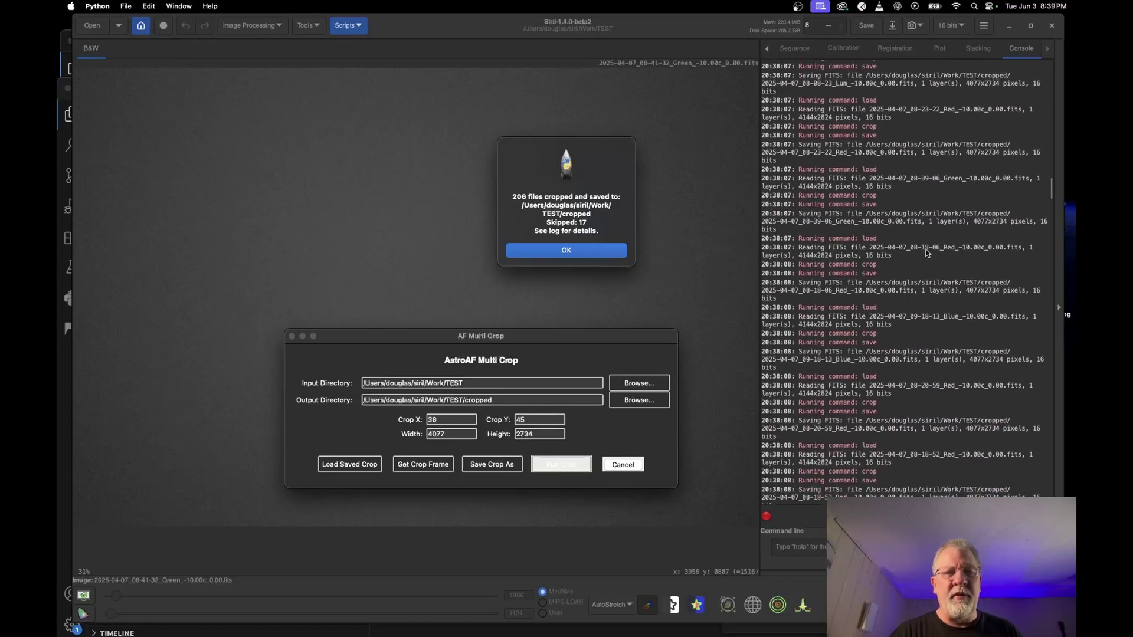
{"action": "scroll", "coordinate": [926, 253], "scroll_direction": "down", "scroll_amount": 10}
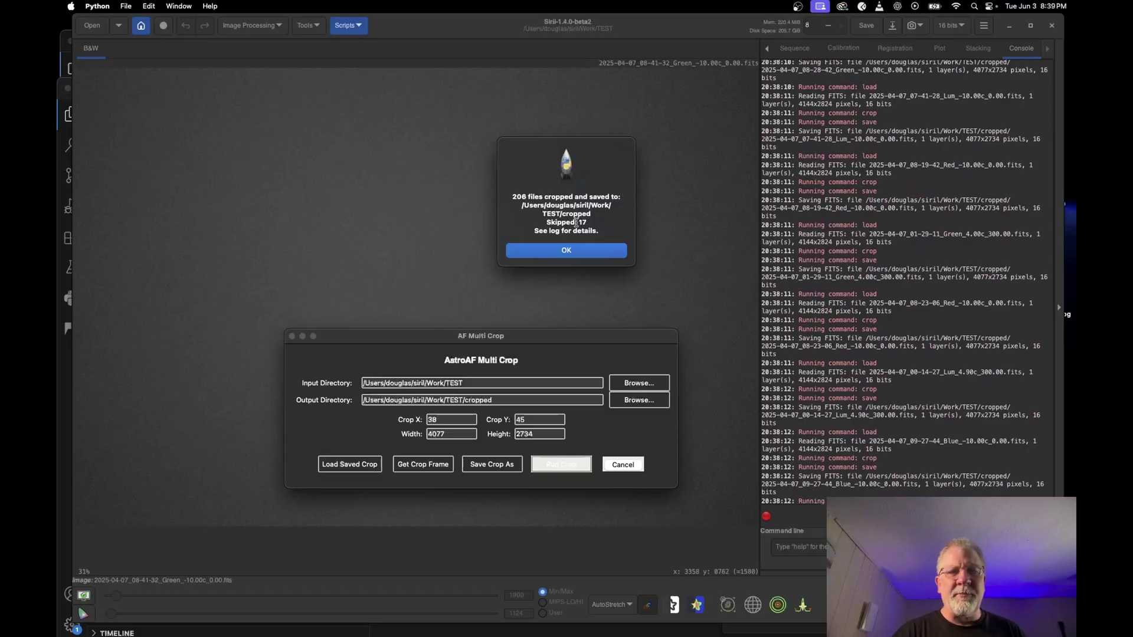
- Dismiss the crop summary, closing the AF Multi Crop window
{"action": "left_click", "coordinate": [575, 252]}
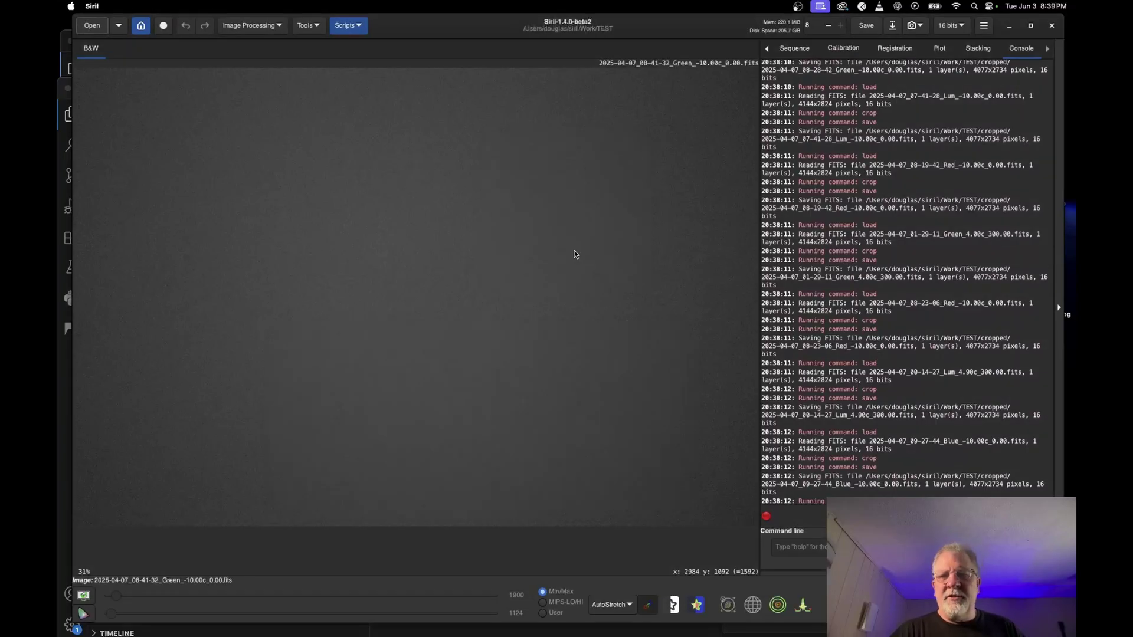